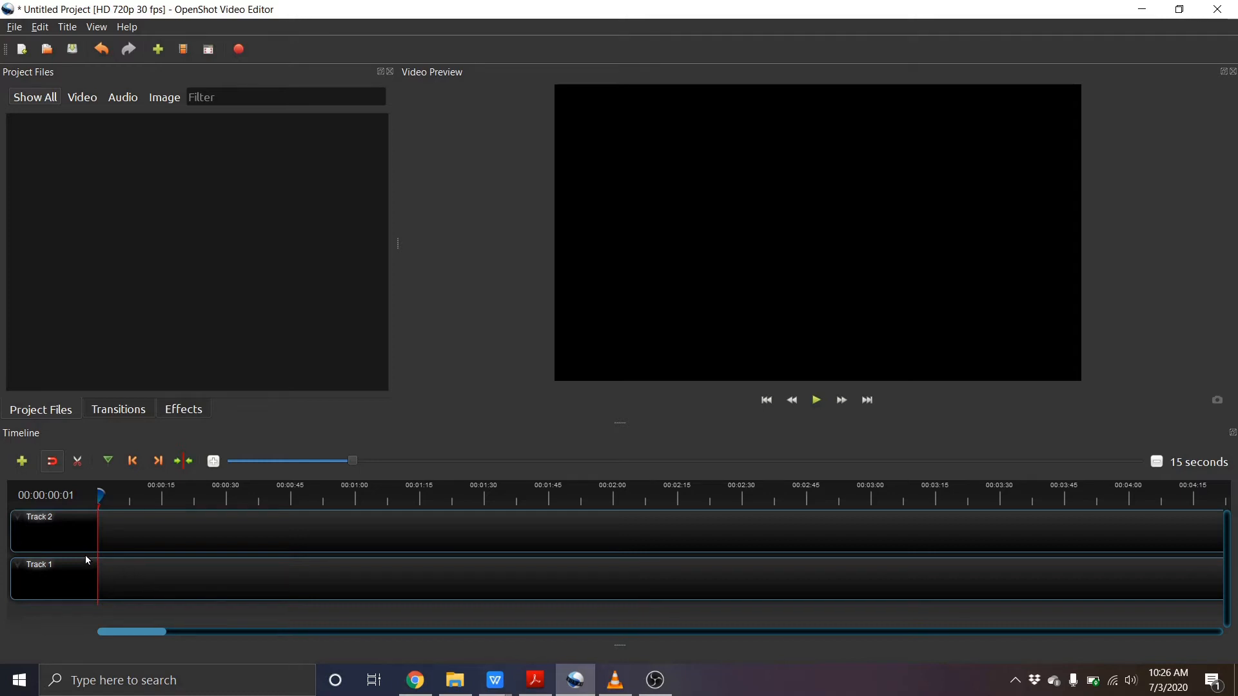
right_click(31, 533)
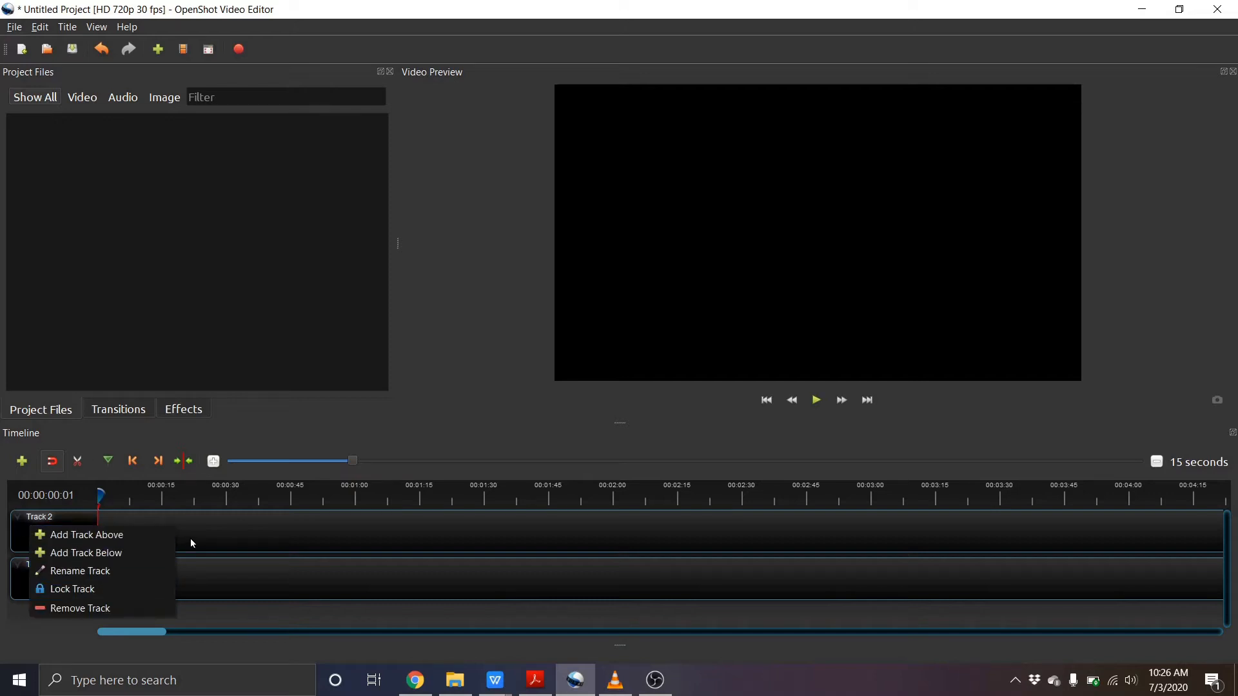
click(226, 538)
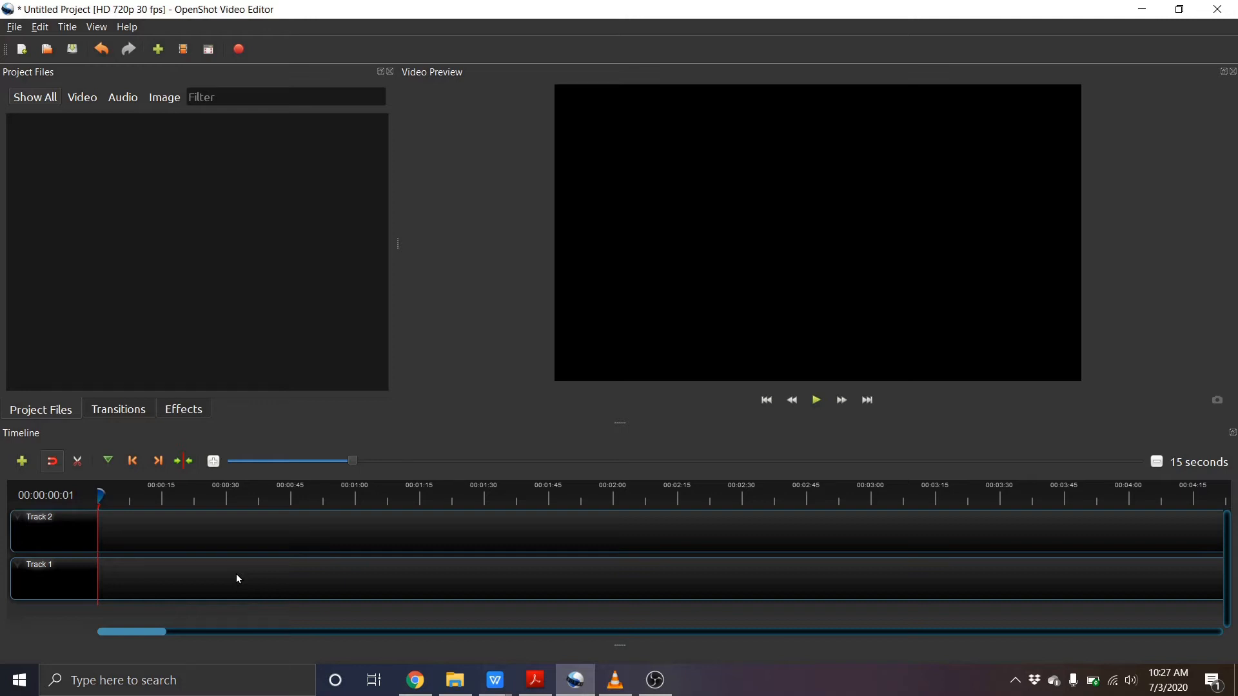
Import the OBS Sudio video from the Videos folder into the project files
right_click(172, 239)
right_click(103, 230)
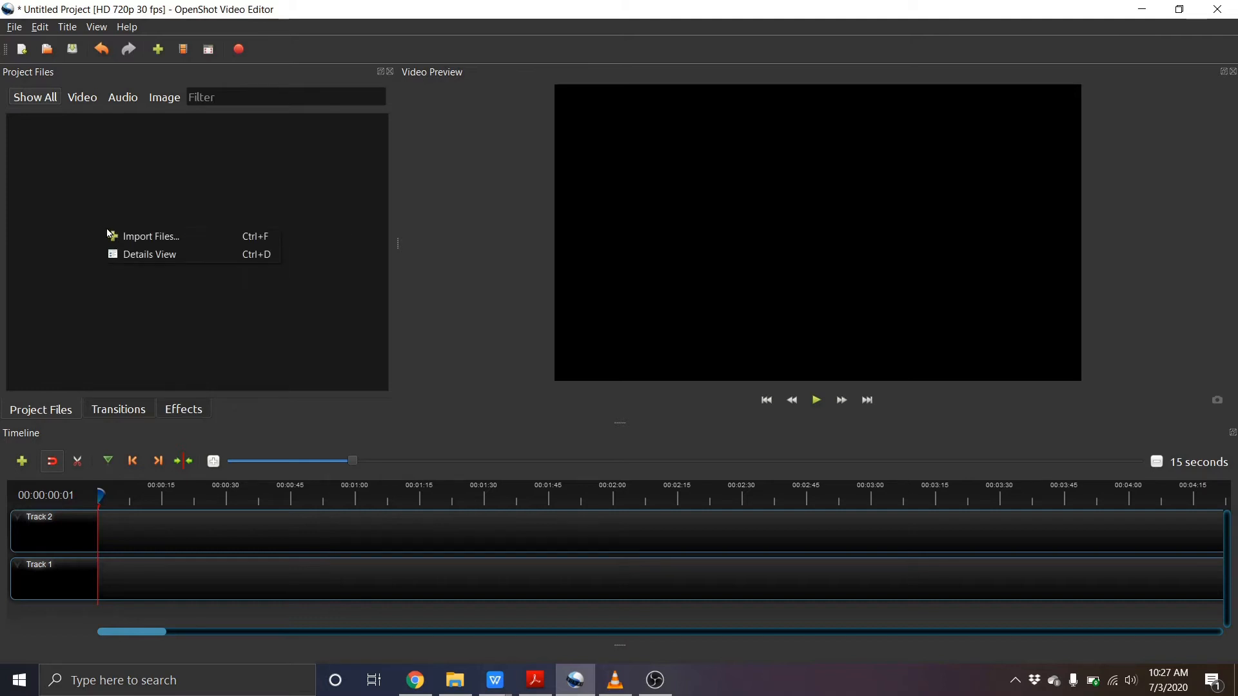
click(164, 239)
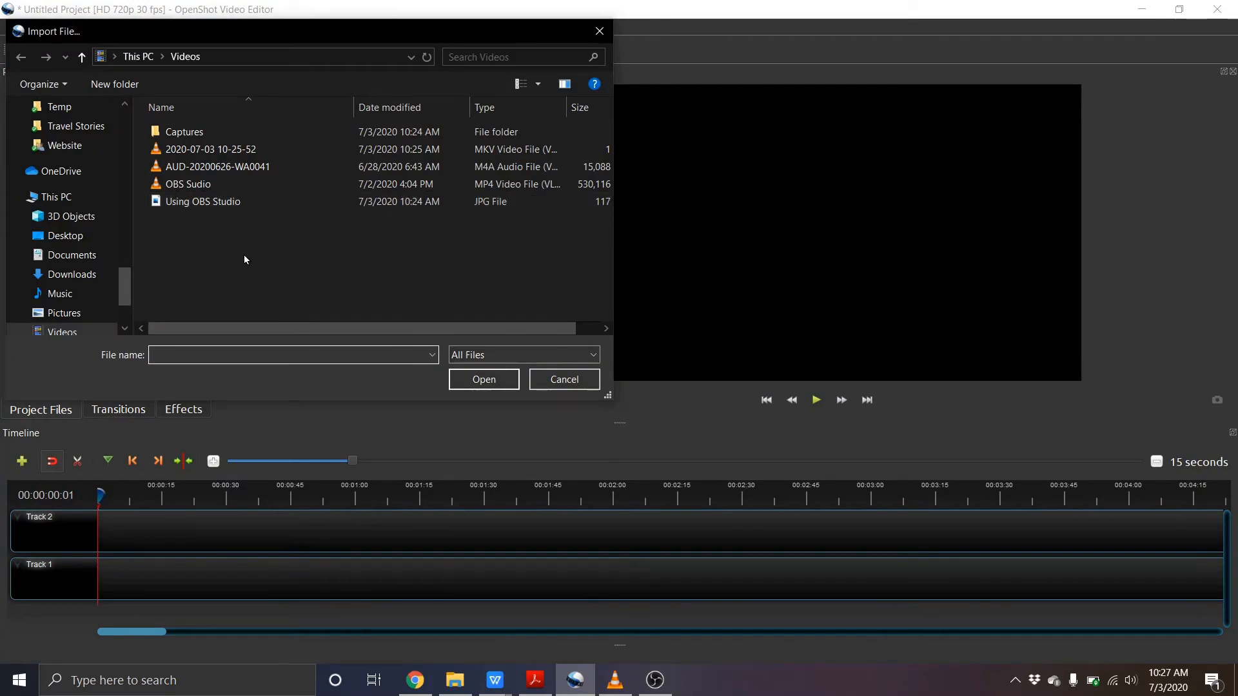
click(173, 187)
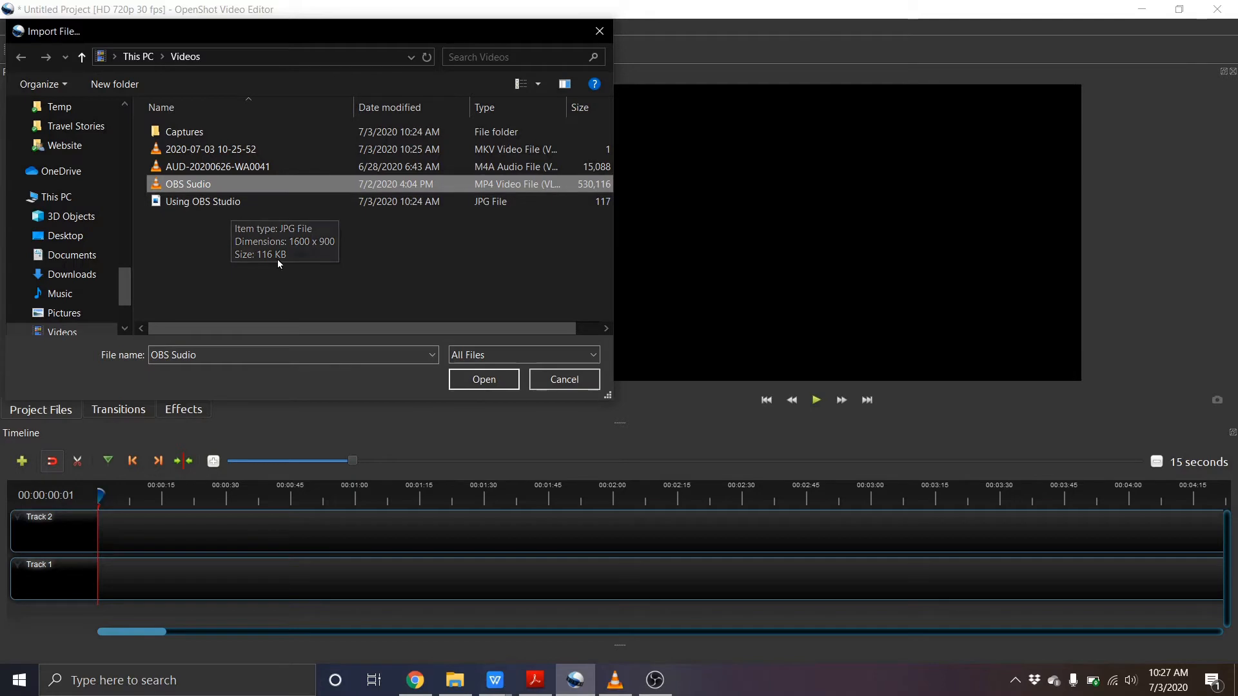
click(491, 381)
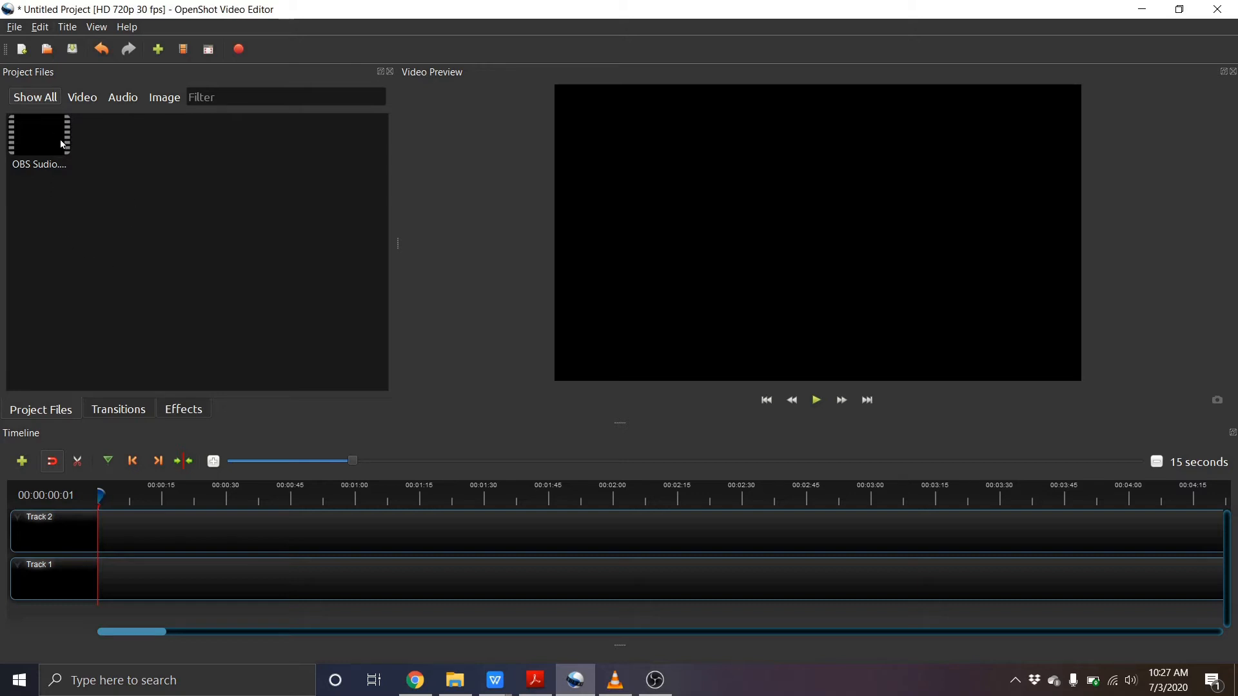
Import the Using OBS Studio JPG image from the Videos folder into the project files
right_click(146, 248)
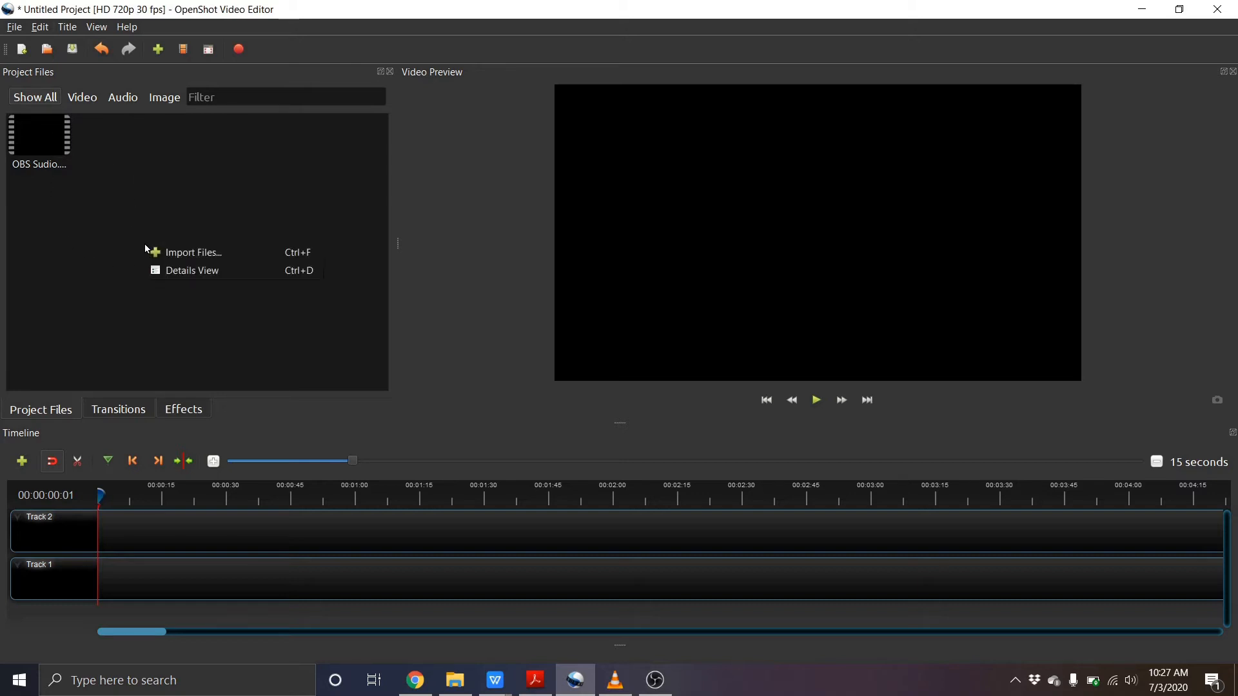
click(194, 251)
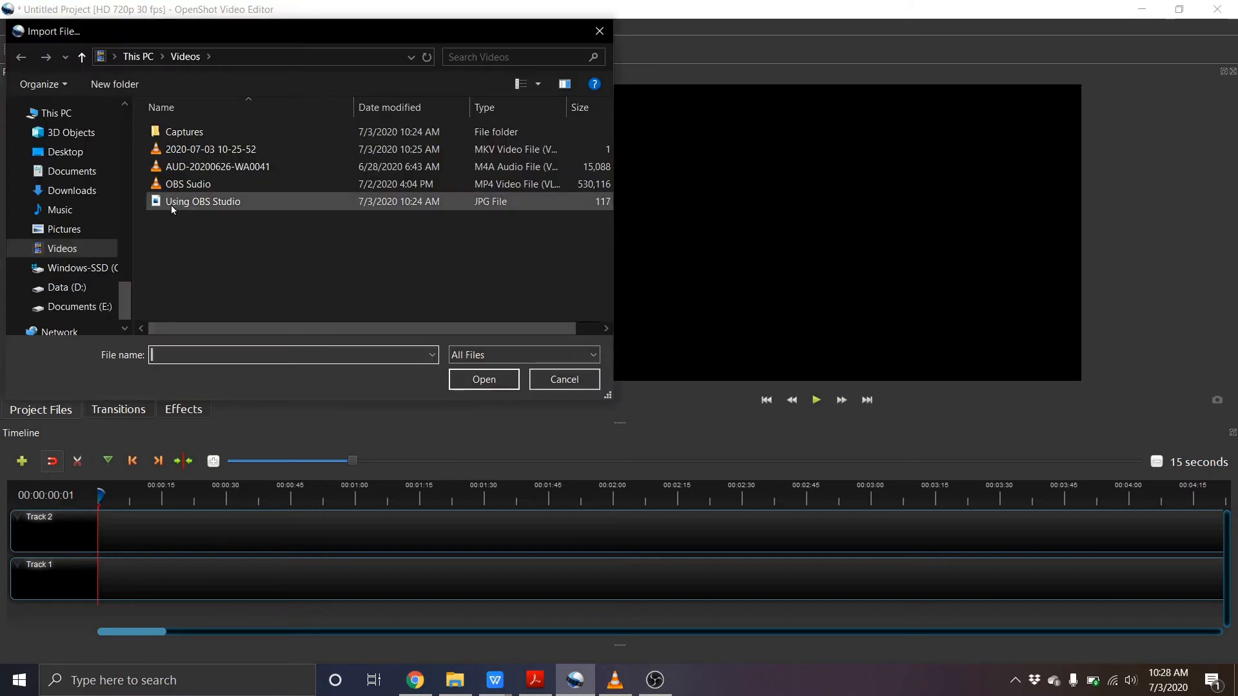
click(172, 204)
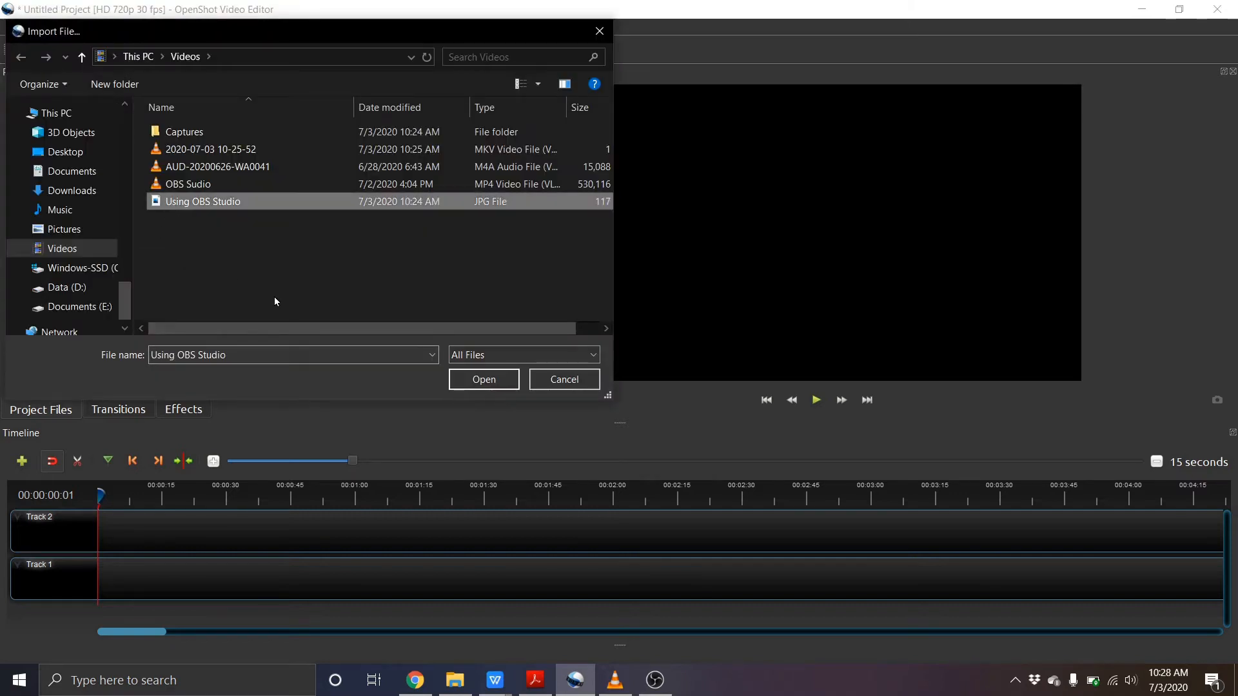
click(485, 382)
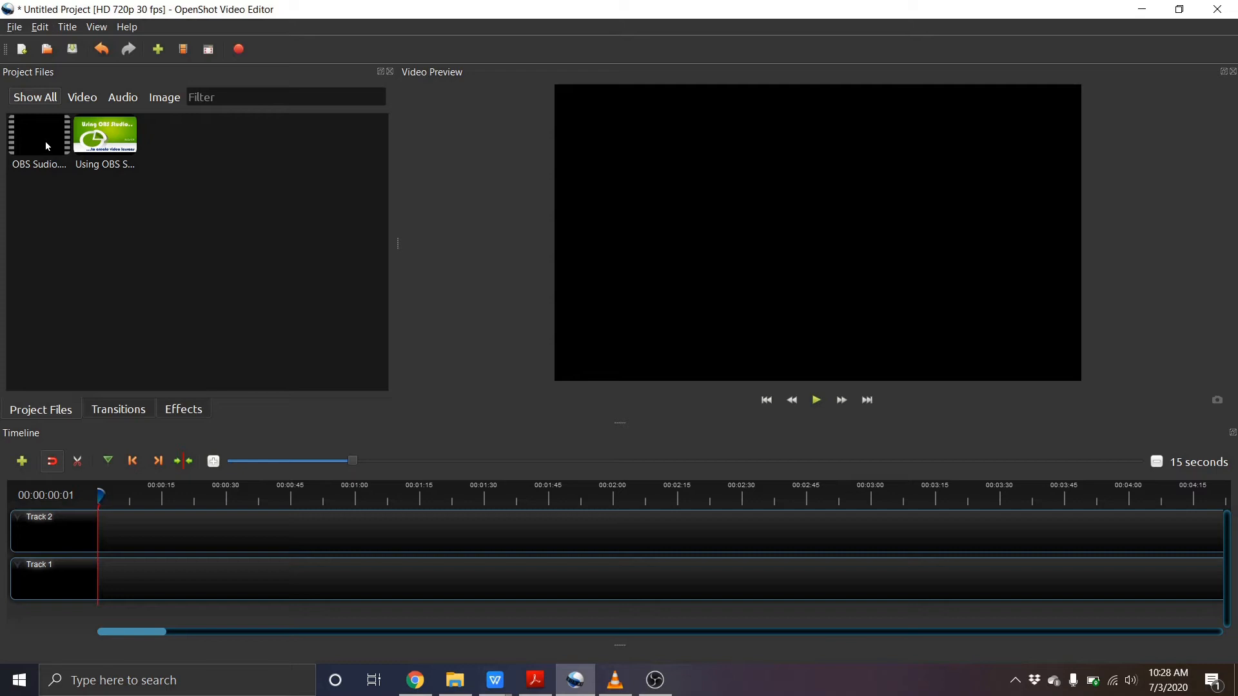
Place the OBS Sudio video at the start of Track 1 and check where the clip ends
drag(44, 140, 99, 562)
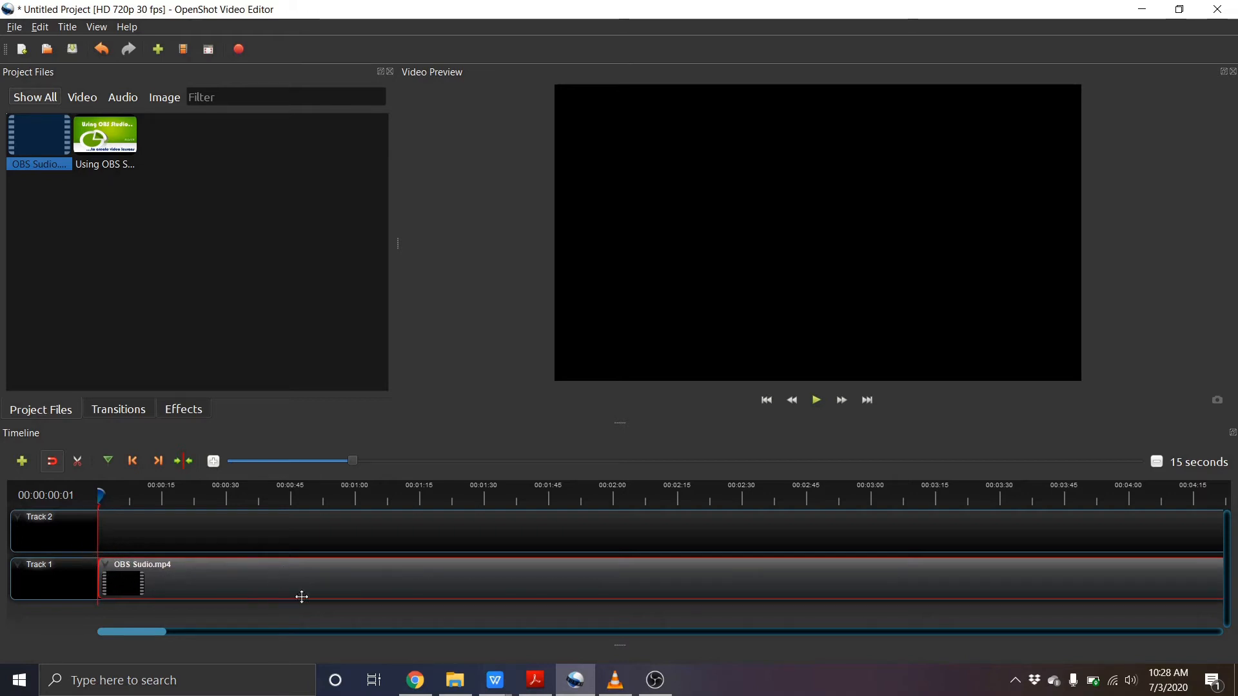
drag(165, 636, 343, 634)
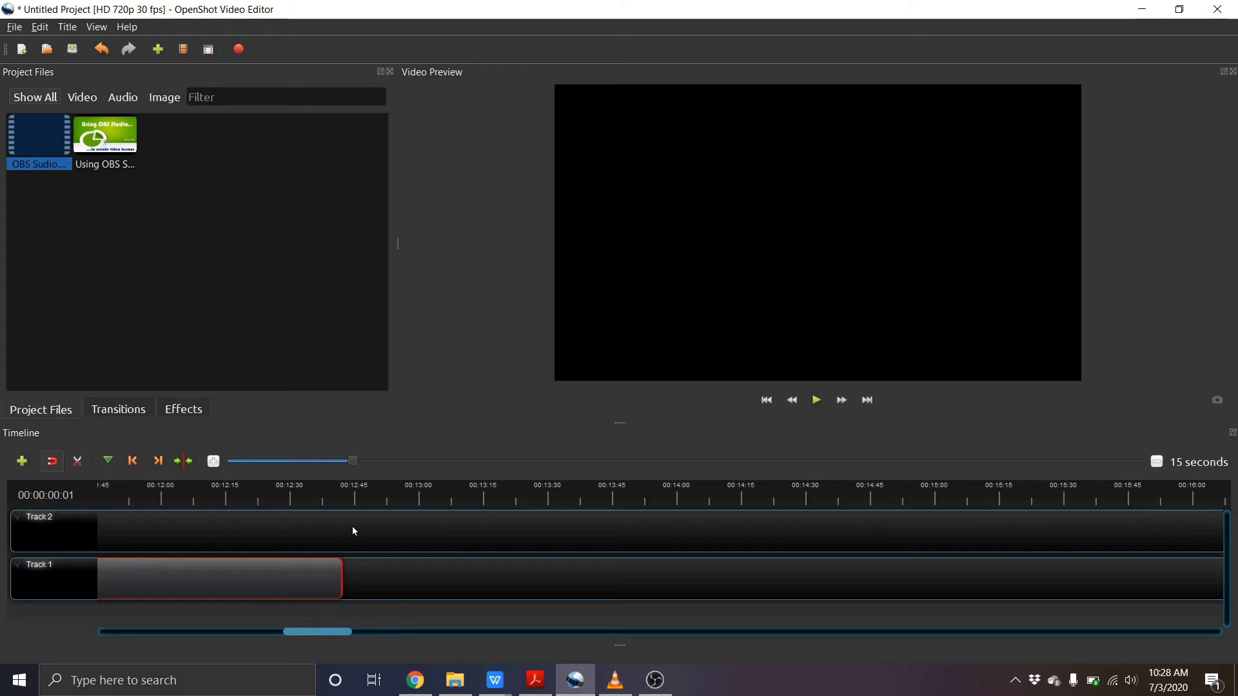
drag(316, 630, 127, 633)
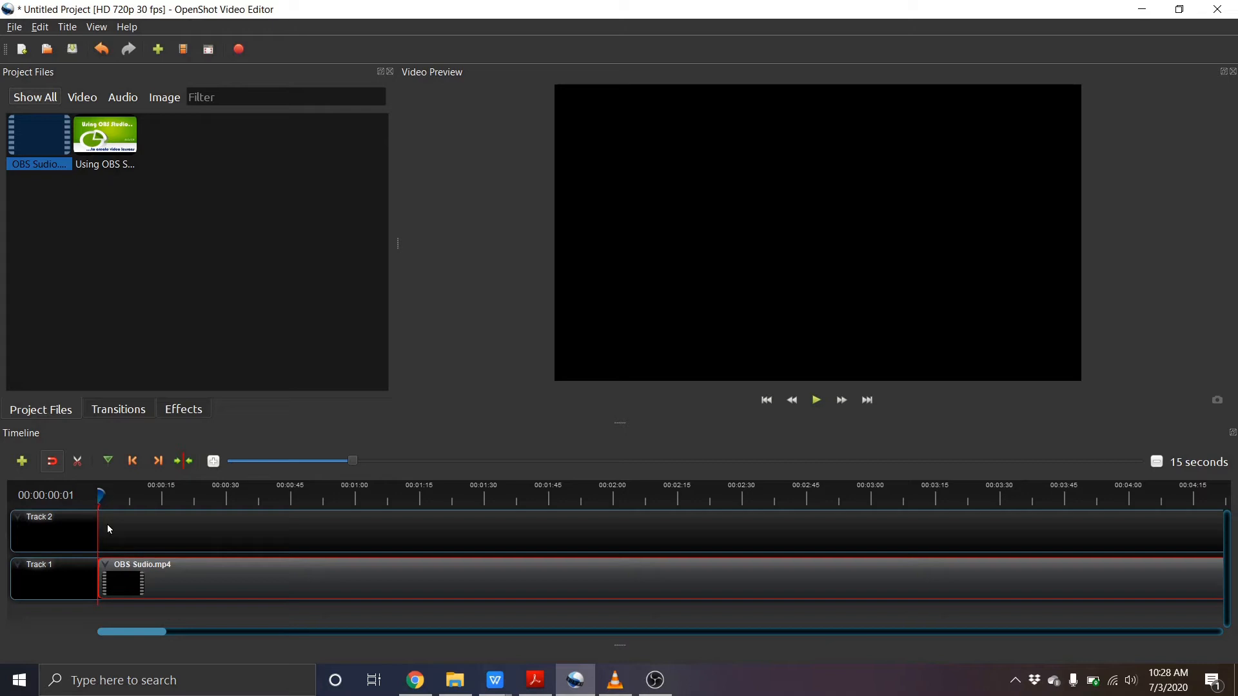
Play the video to about 00:00:11:16, slice the Track 1 clip there and remove its opening piece
click(817, 400)
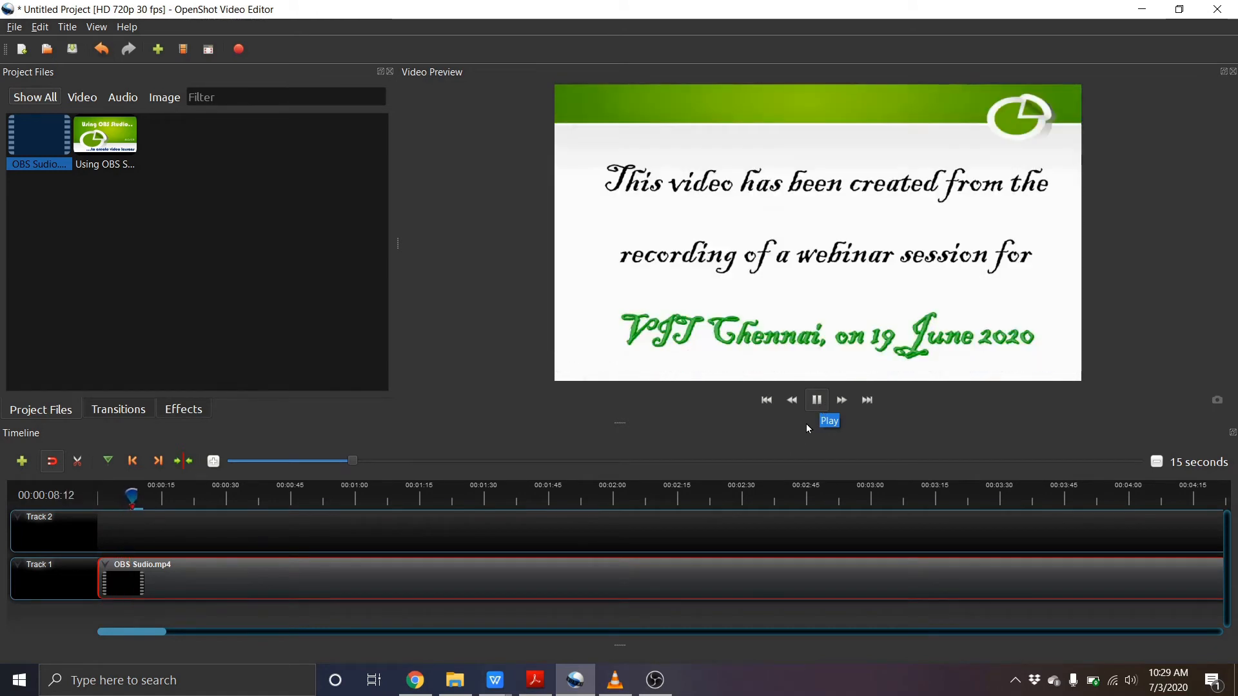
click(816, 400)
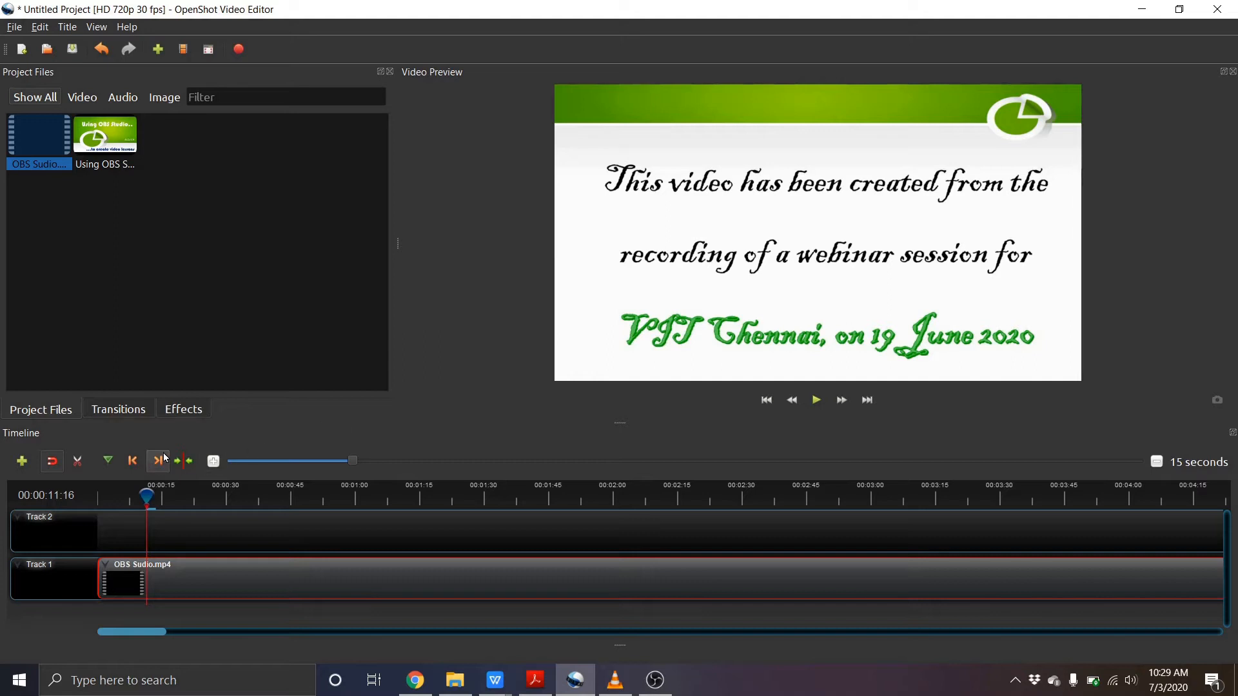
click(76, 464)
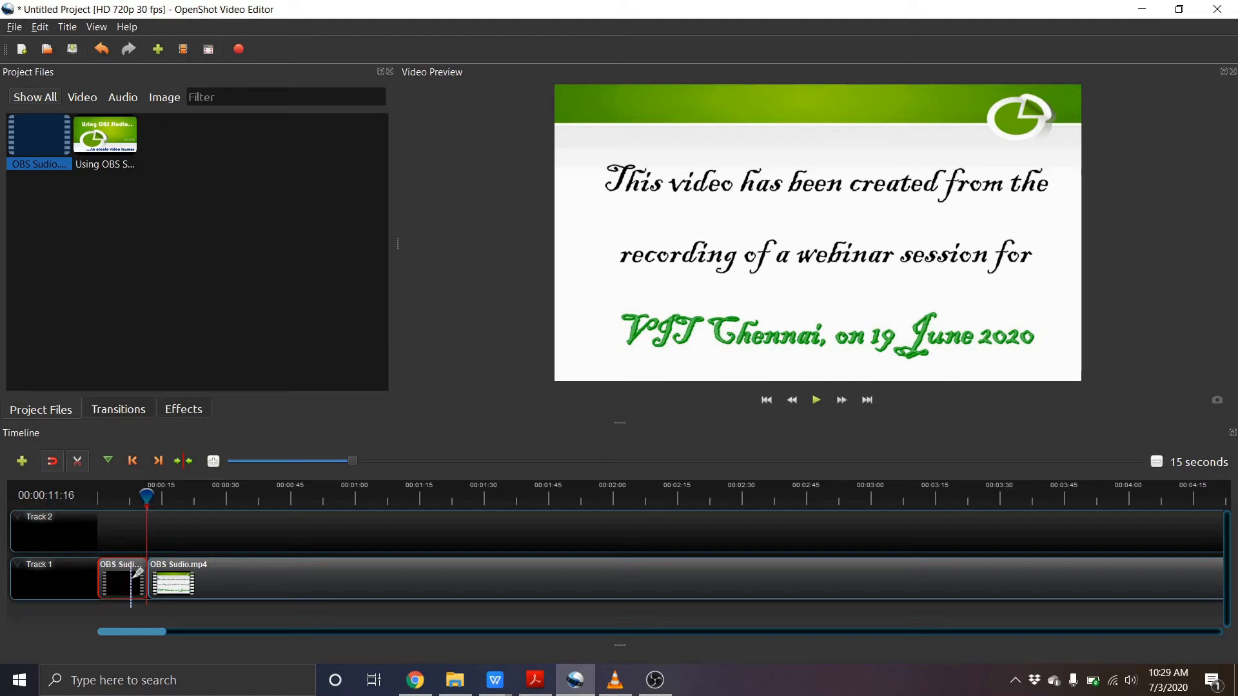
click(77, 462)
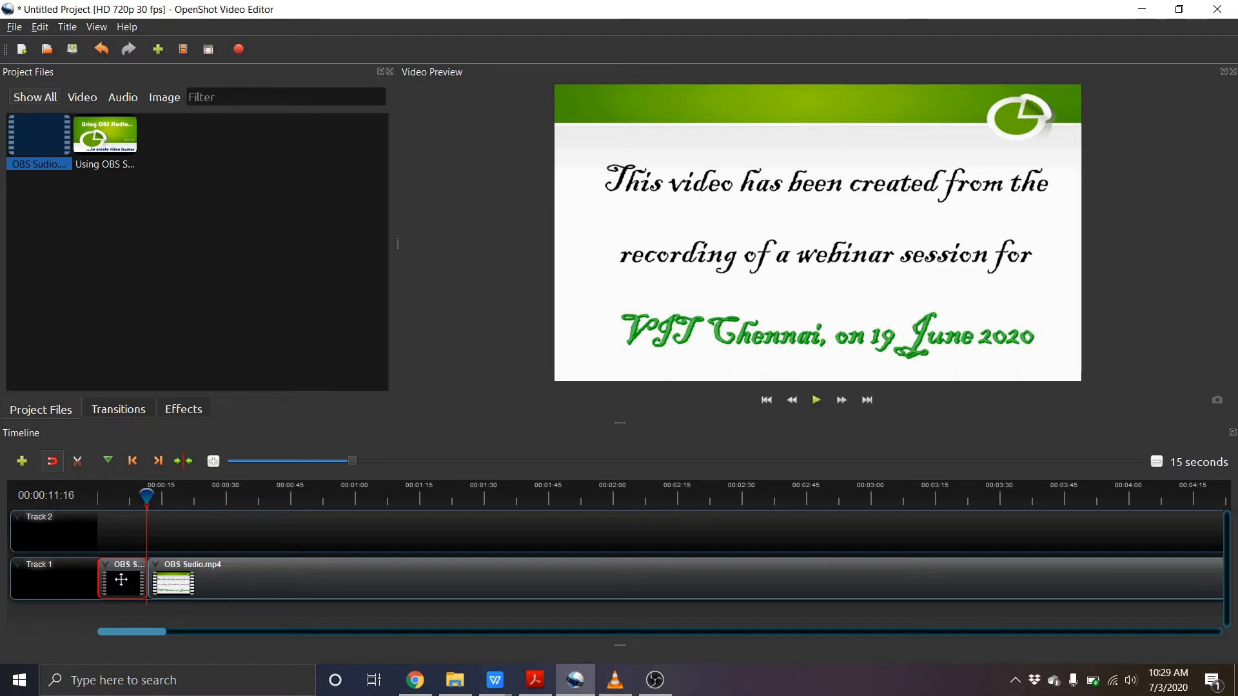
right_click(122, 579)
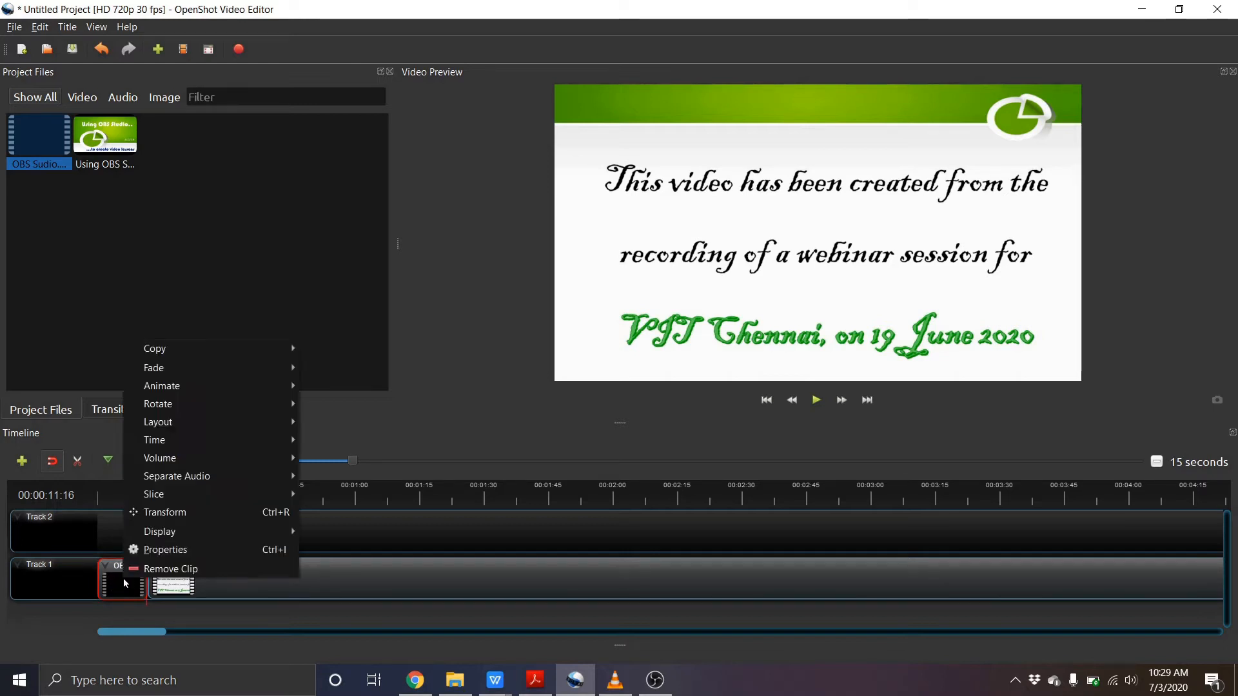
click(171, 569)
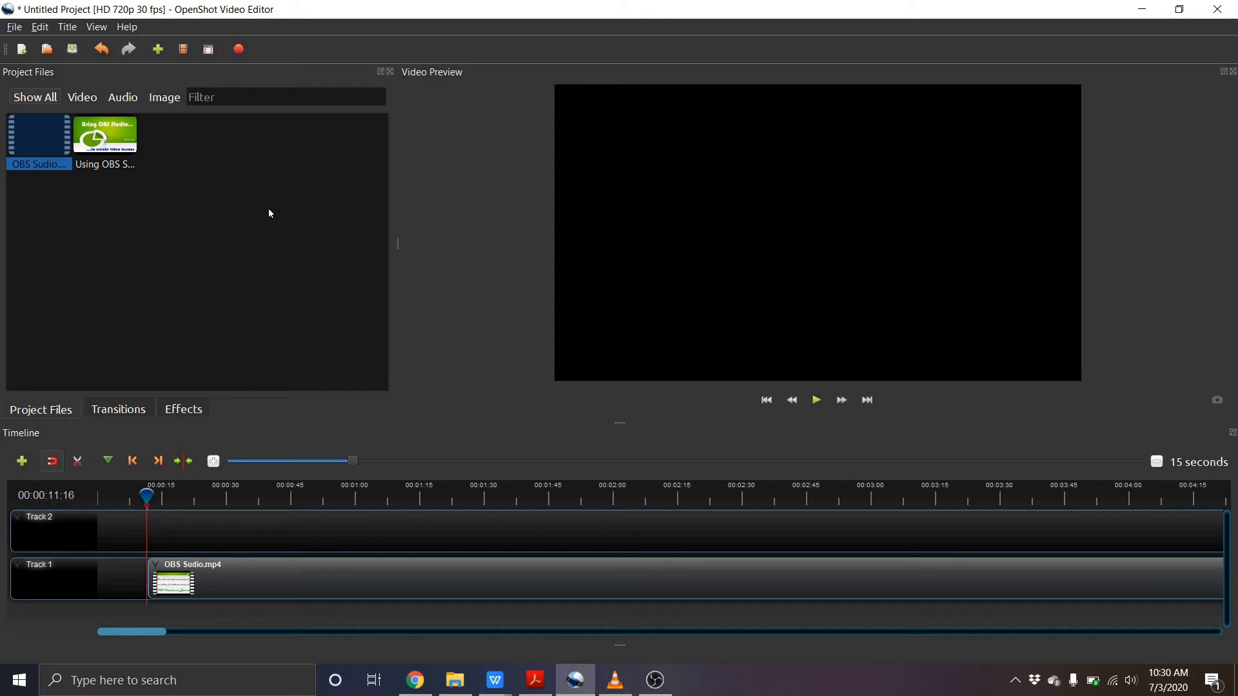
Place the Using OBS Studio image at the start of Track 1 and move the video clip directly against it
drag(123, 143, 95, 551)
drag(254, 589, 191, 584)
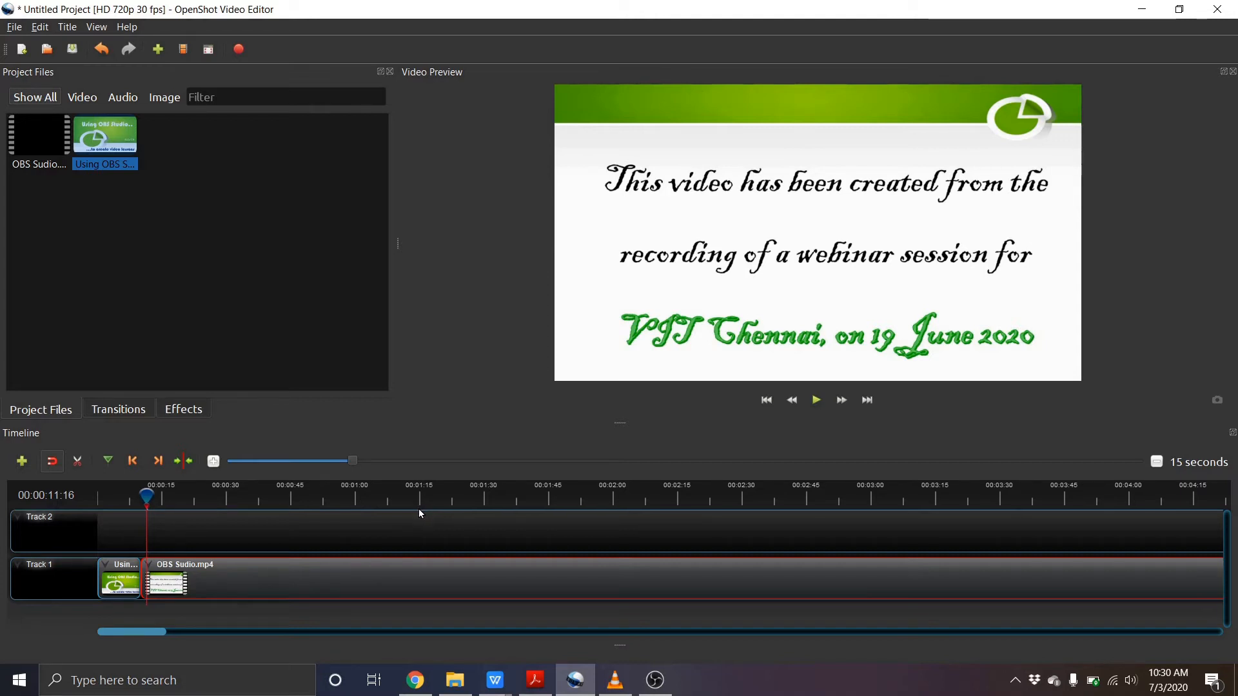
Slice the OBS Sudio clip on Track 1 at about 00:01:14:27 and again at about 00:01:59:09
click(419, 490)
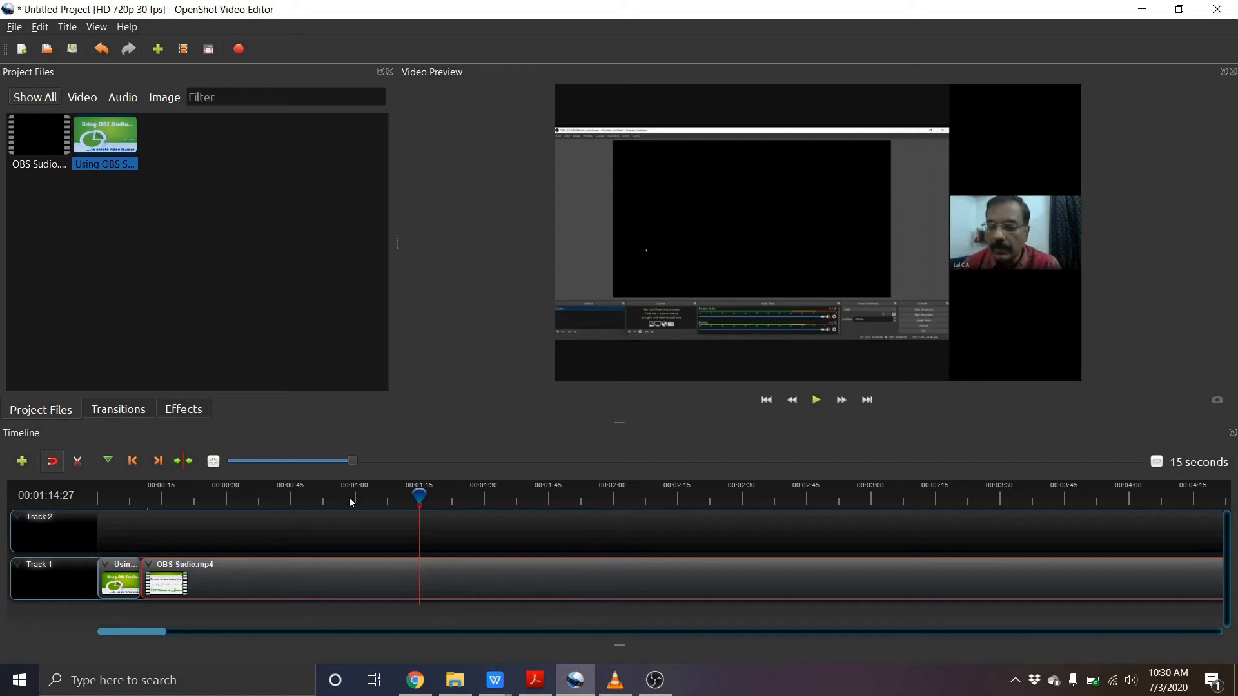
click(76, 462)
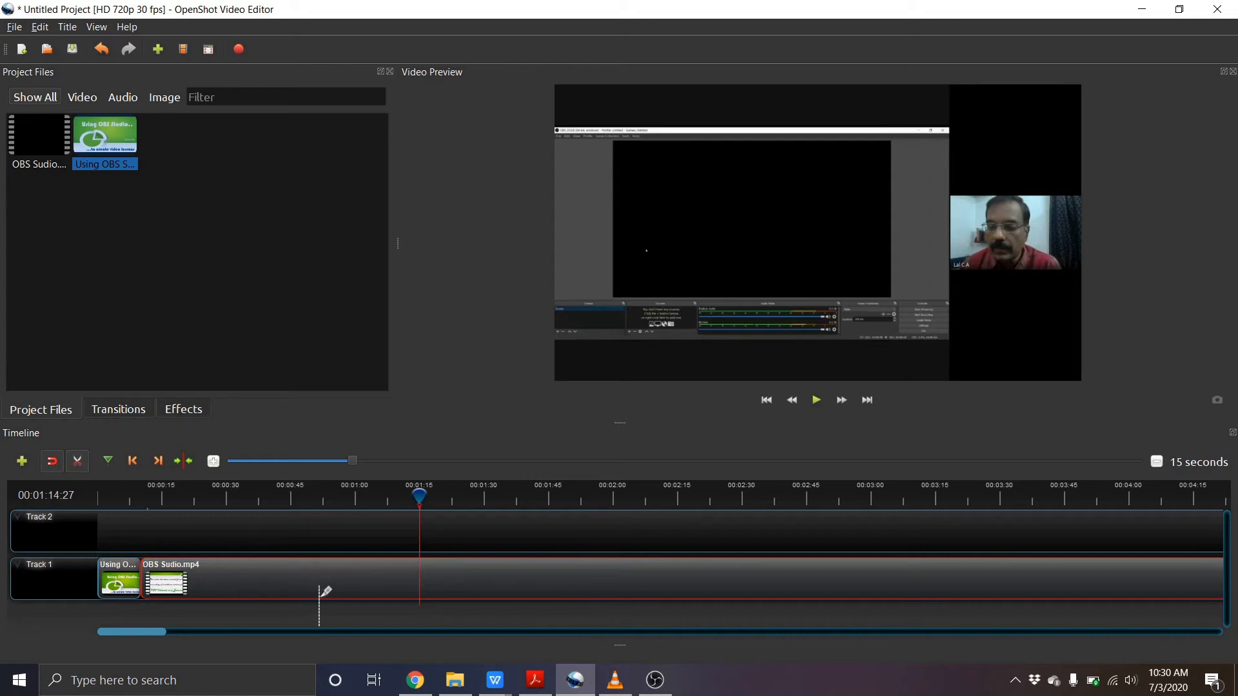
click(425, 581)
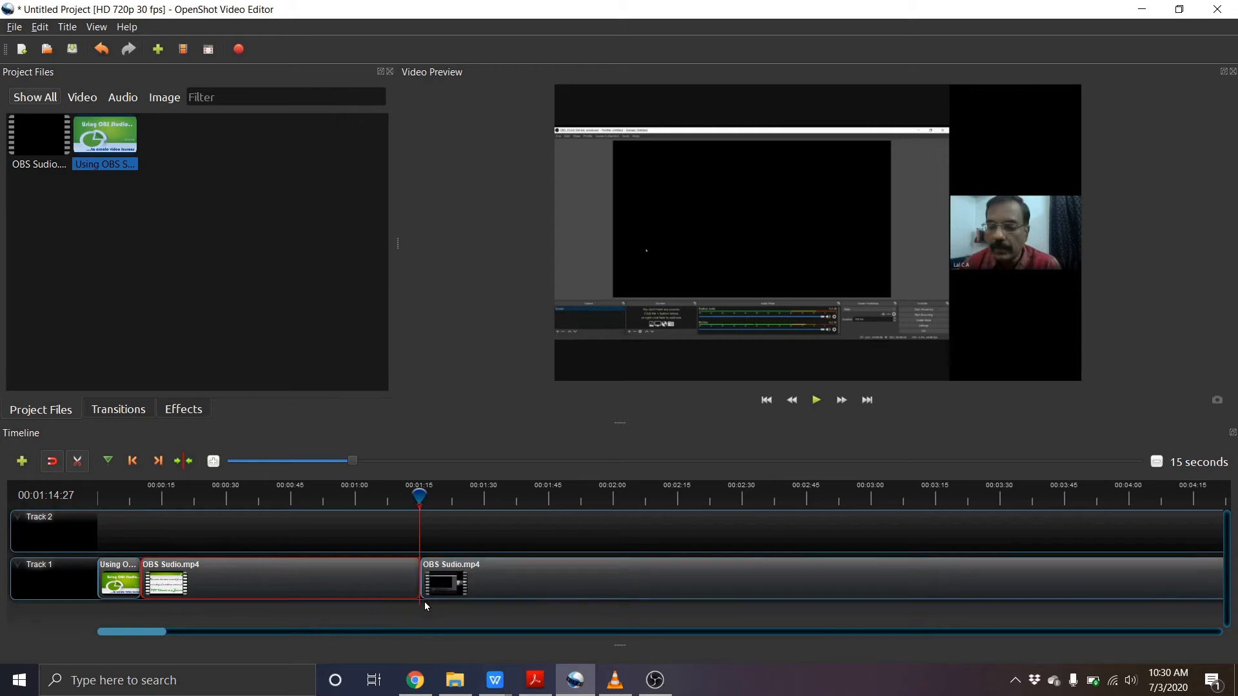
click(610, 495)
click(610, 568)
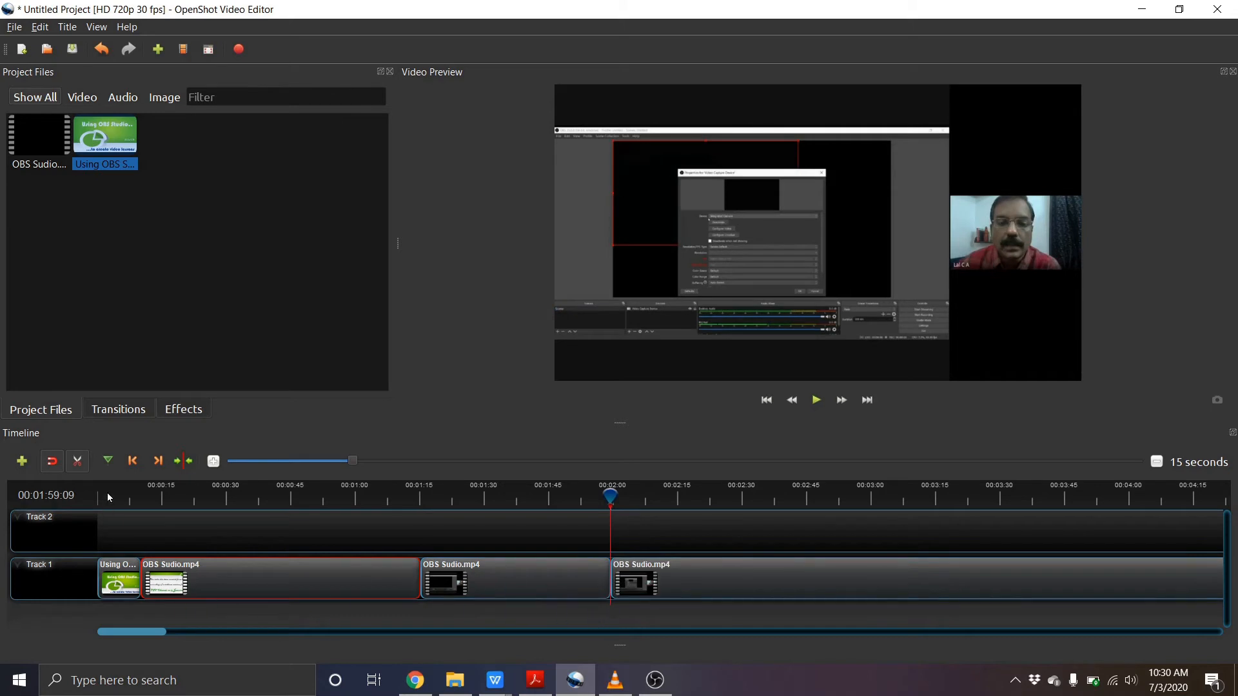
click(78, 463)
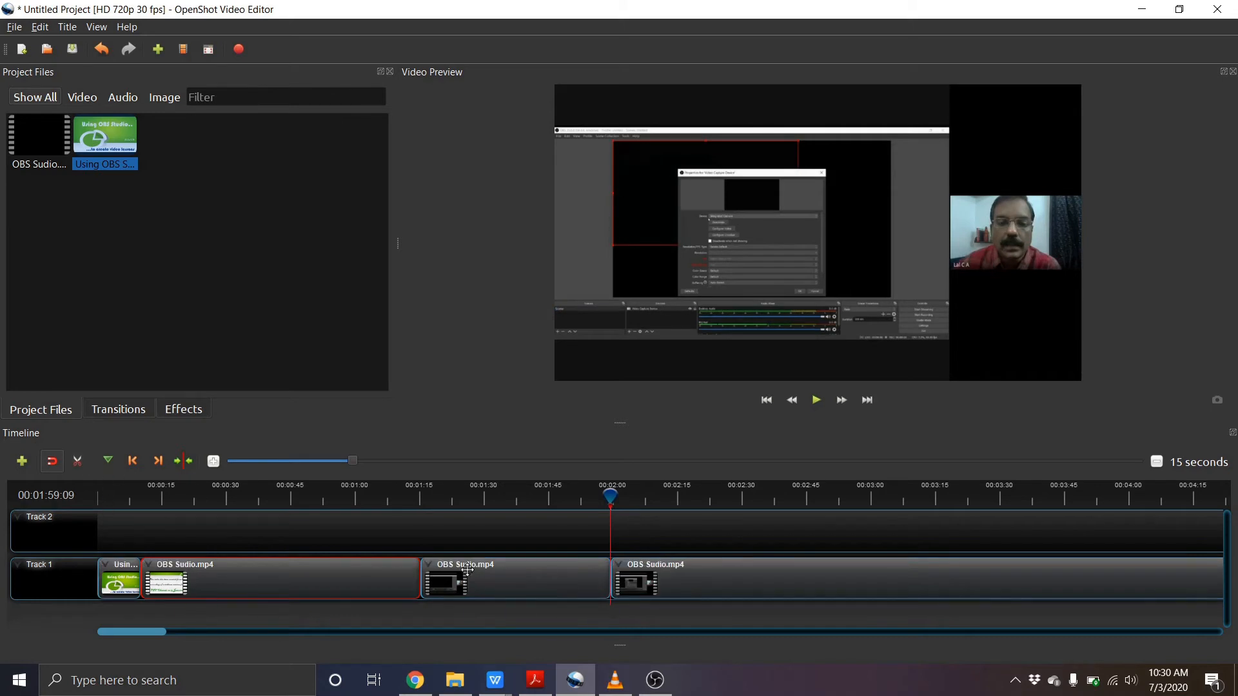
Remove the middle piece between the two cuts and move the following clip over to close the gap
click(523, 582)
right_click(523, 582)
click(555, 576)
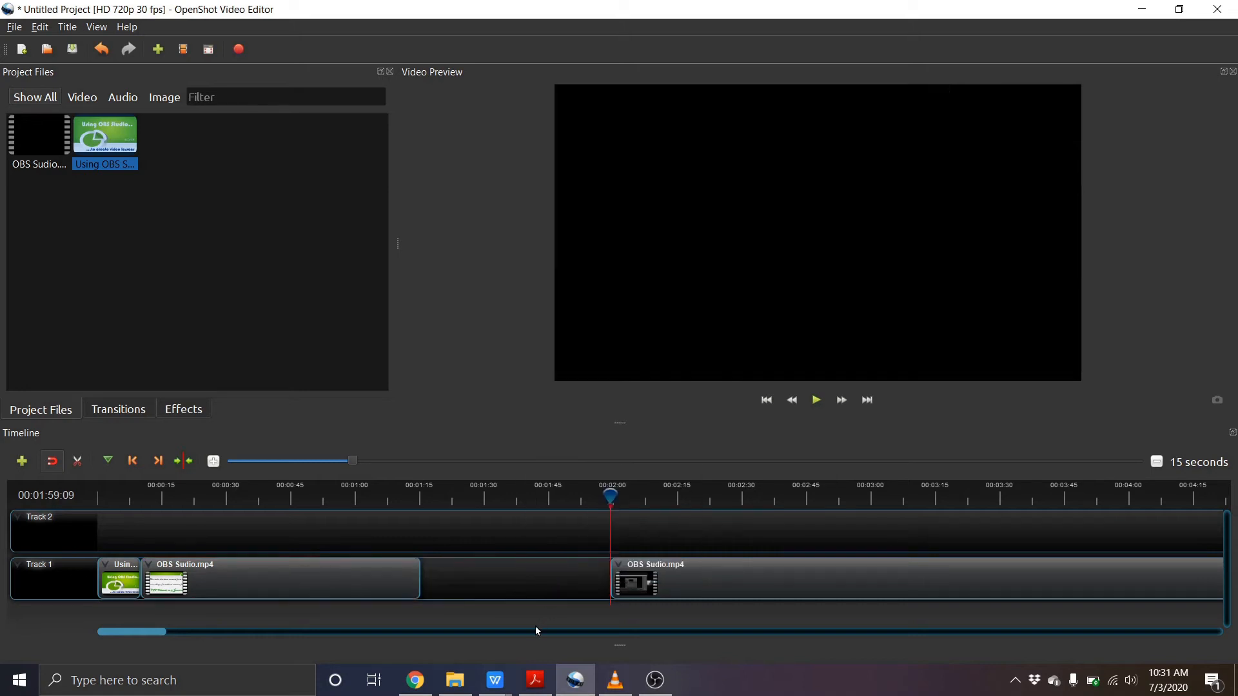
drag(732, 586, 539, 581)
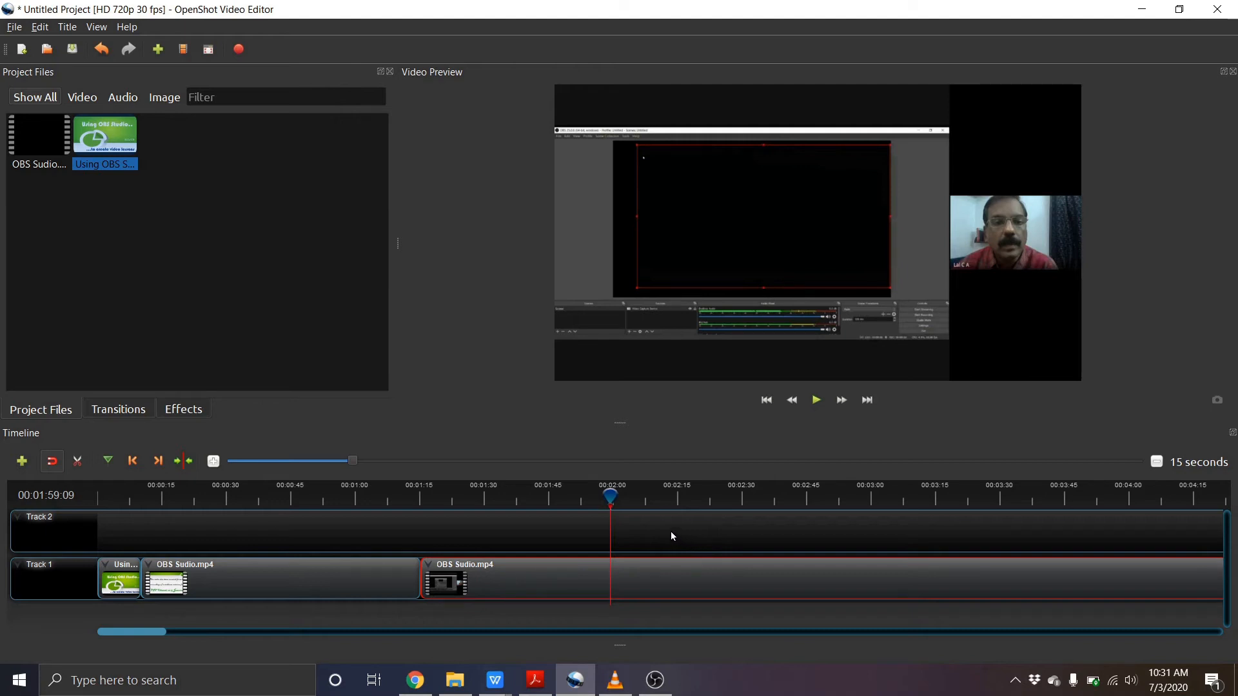
Move the last Track 1 clip away to leave a gap, and return it directly against the preceding clip
drag(517, 586, 605, 592)
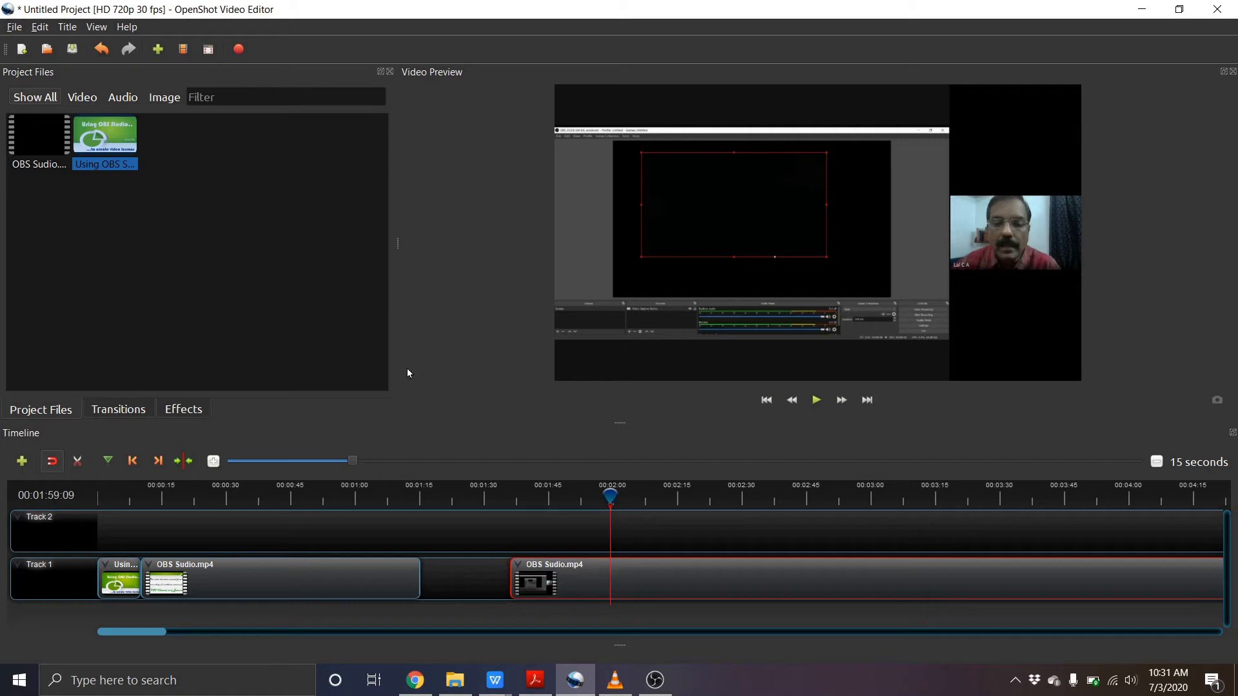
right_click(147, 222)
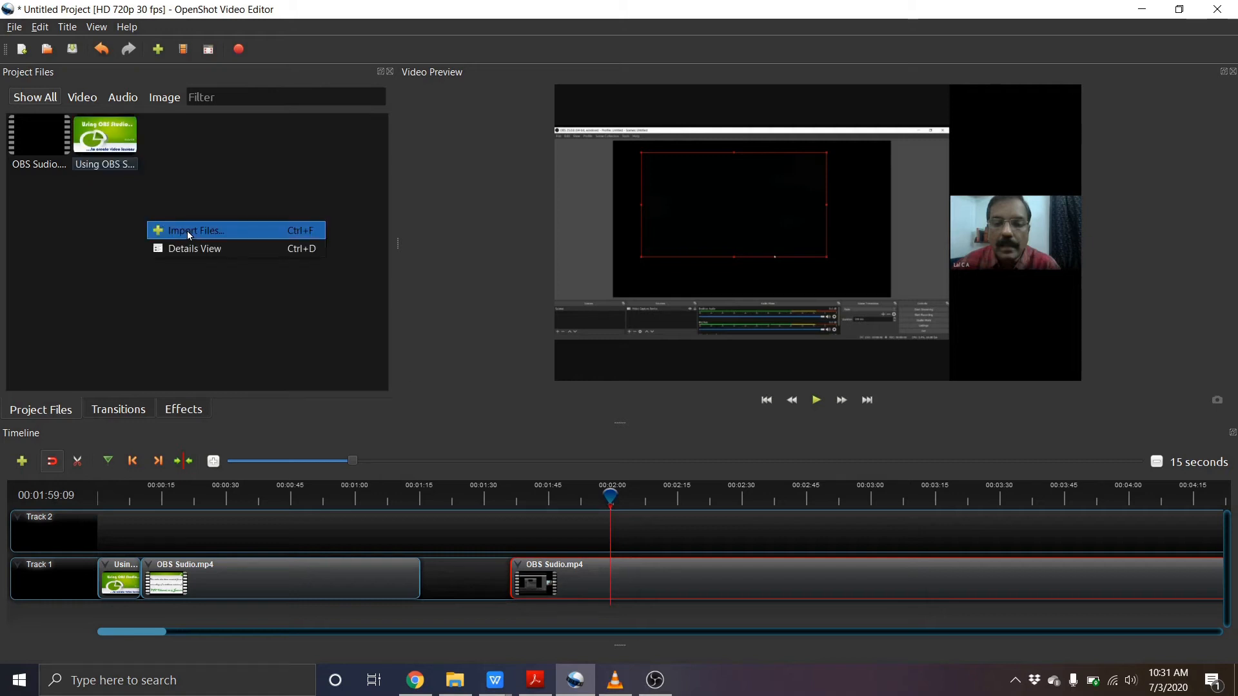
click(454, 570)
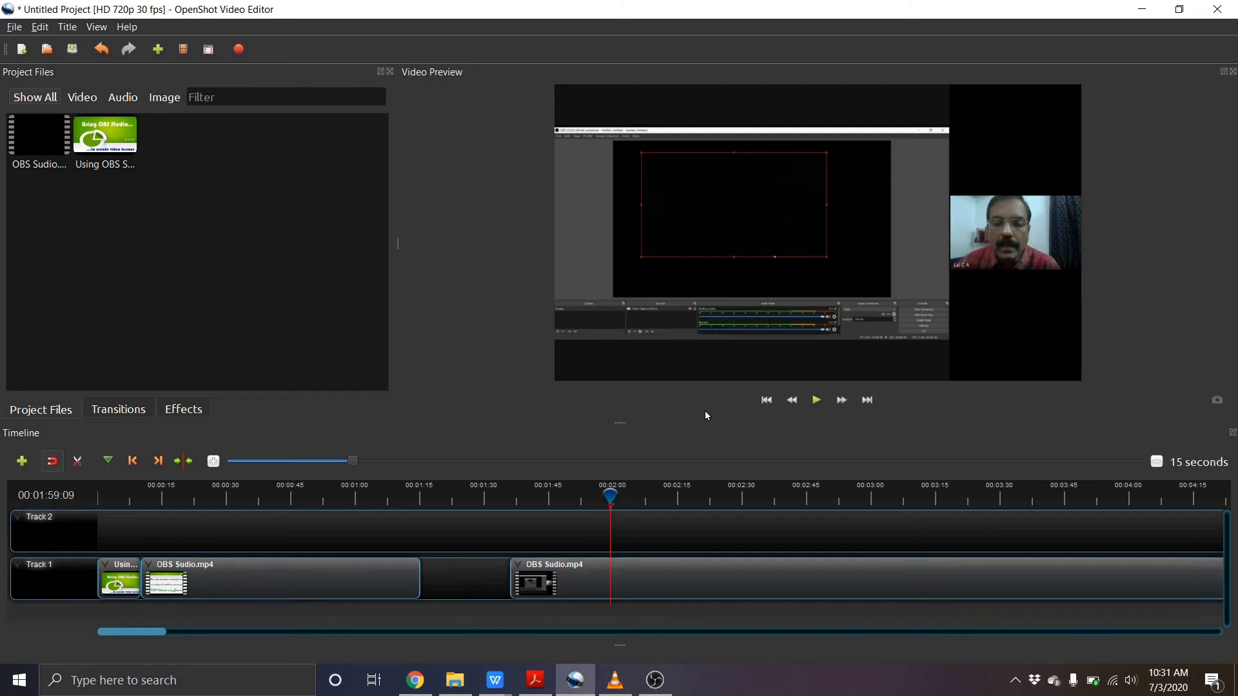
drag(729, 585, 635, 583)
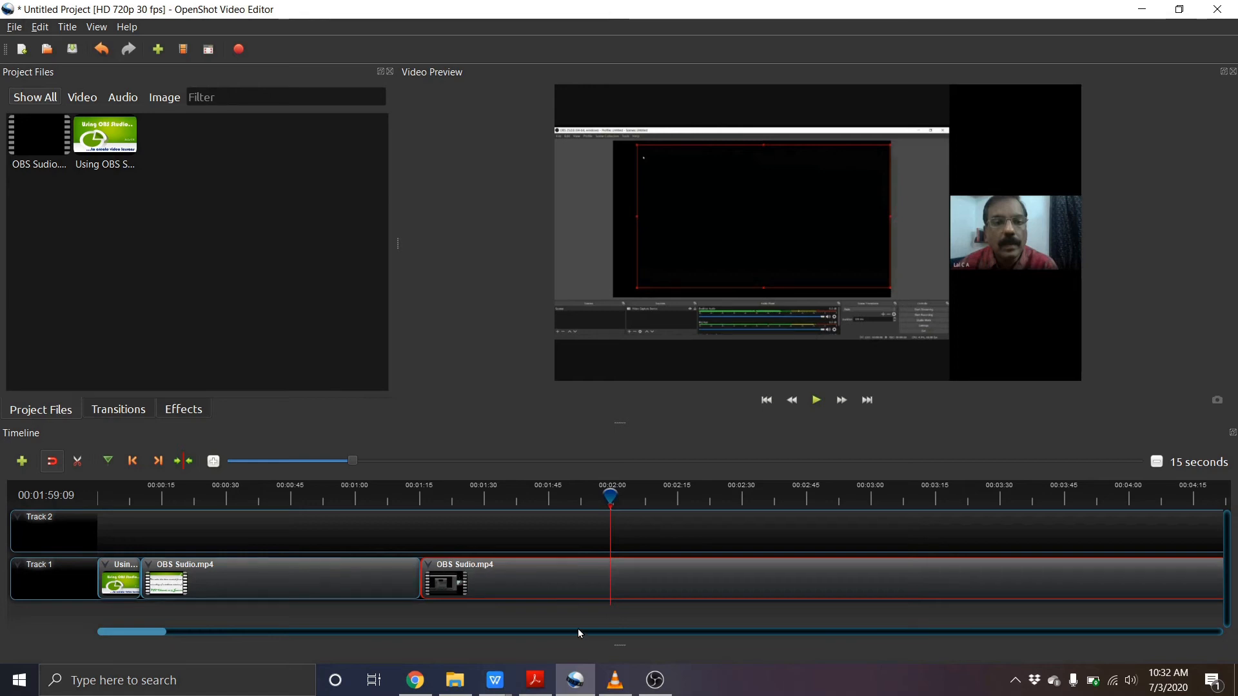
Cut off the end of the last OBS Sudio clip at about 00:11:47 and place the Using OBS Studio image directly after it
drag(133, 631, 311, 648)
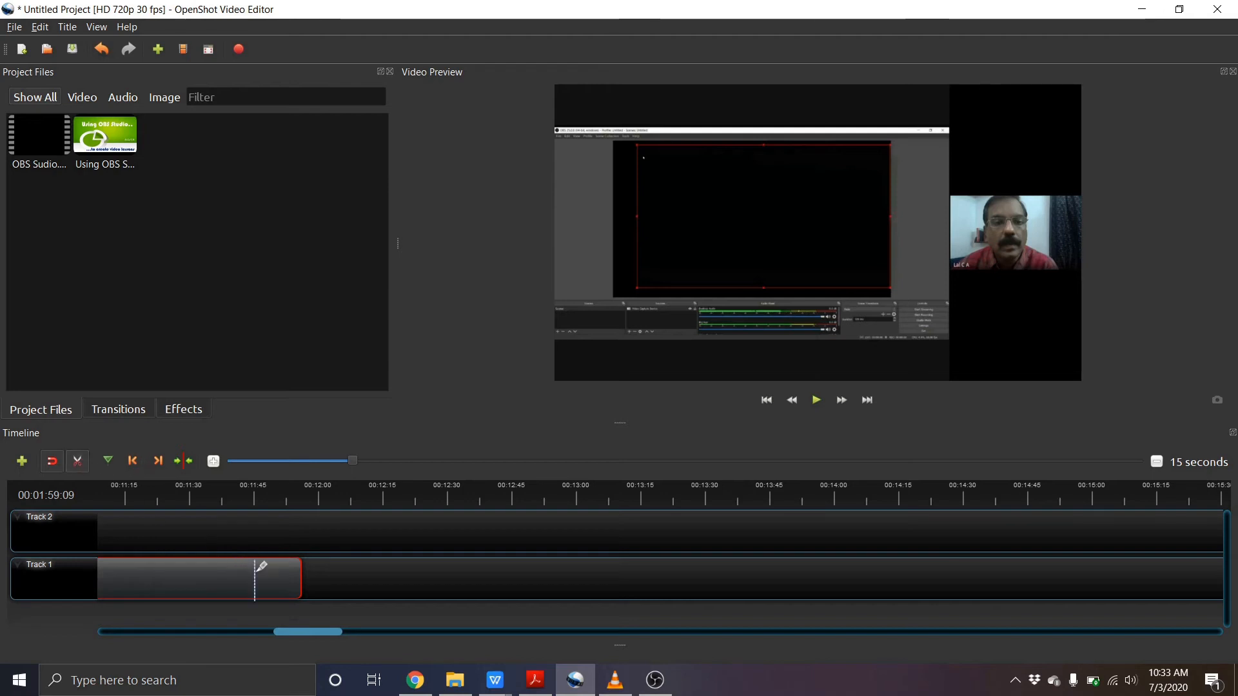
click(278, 580)
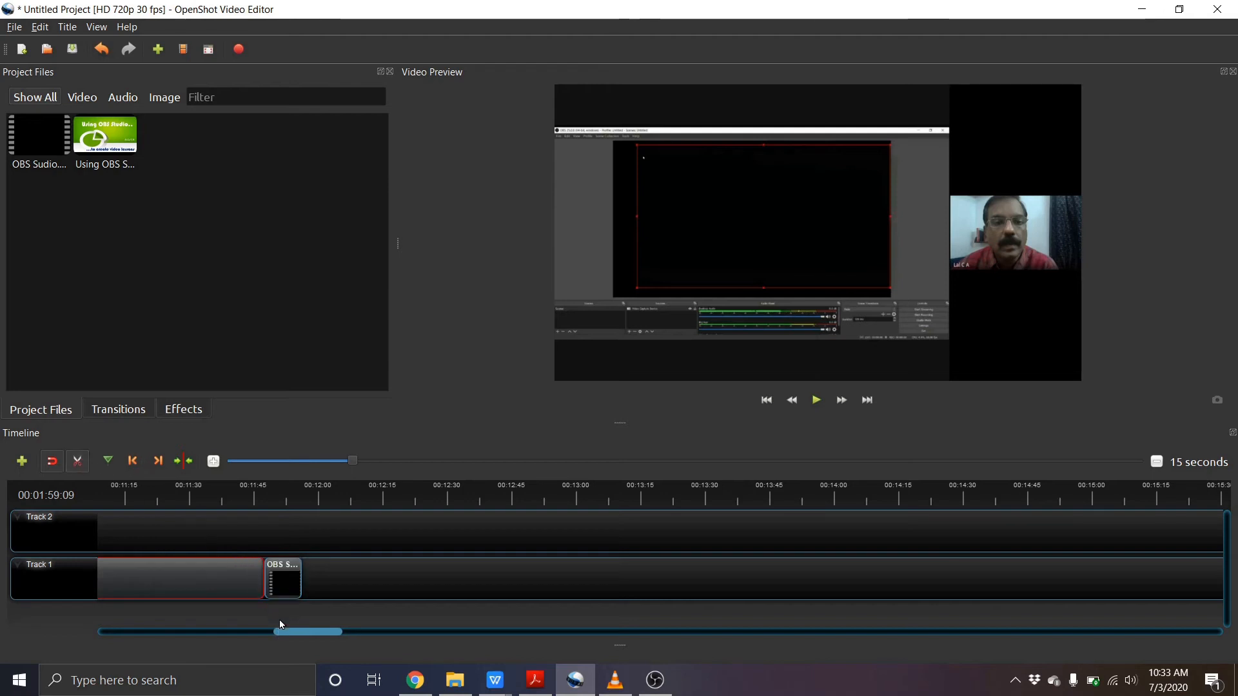
click(78, 461)
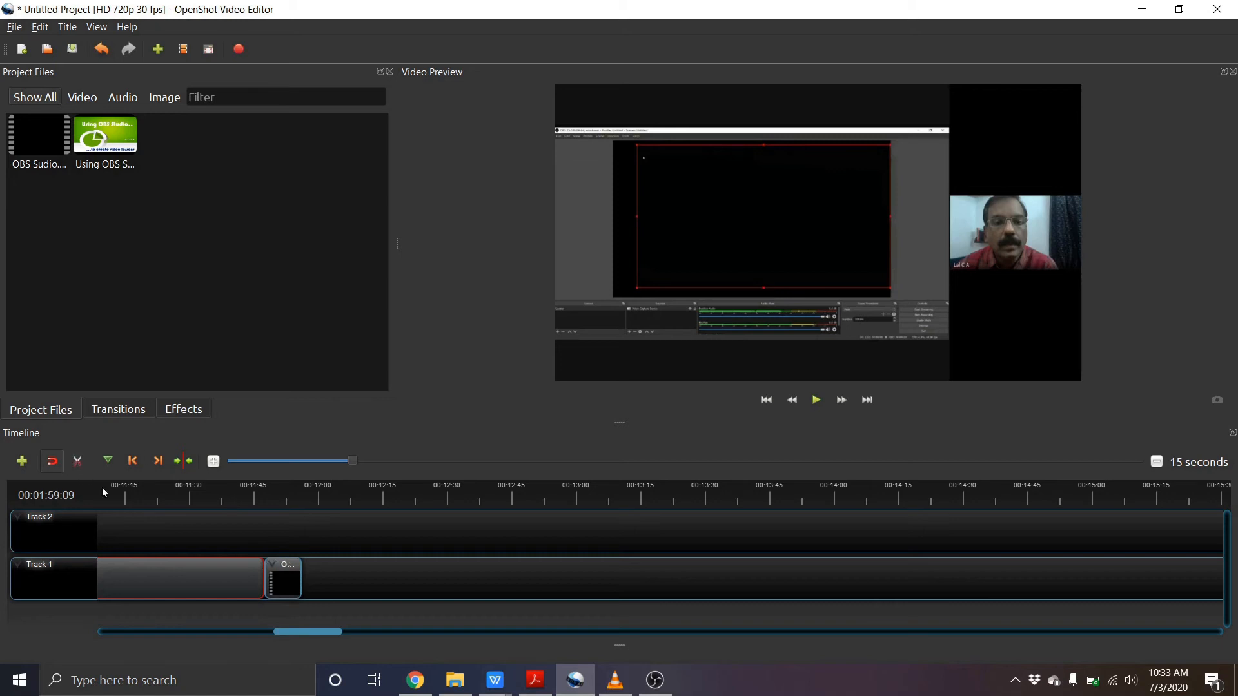
click(289, 582)
right_click(289, 582)
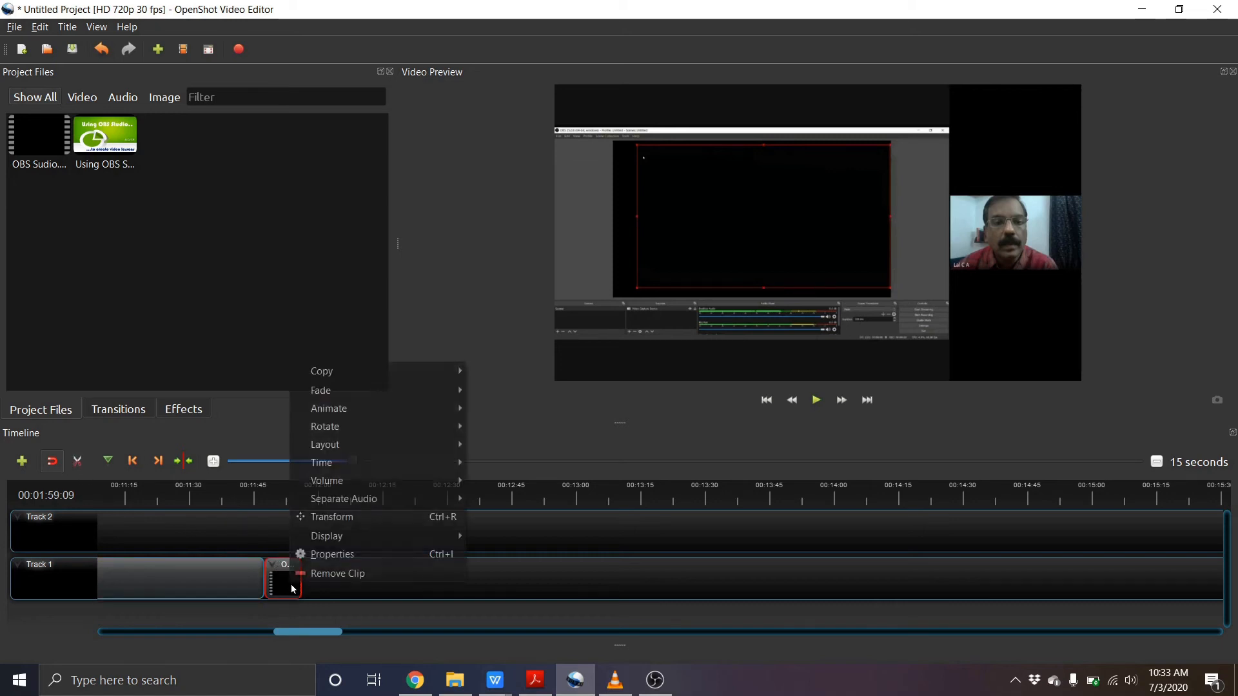
drag(105, 139, 266, 556)
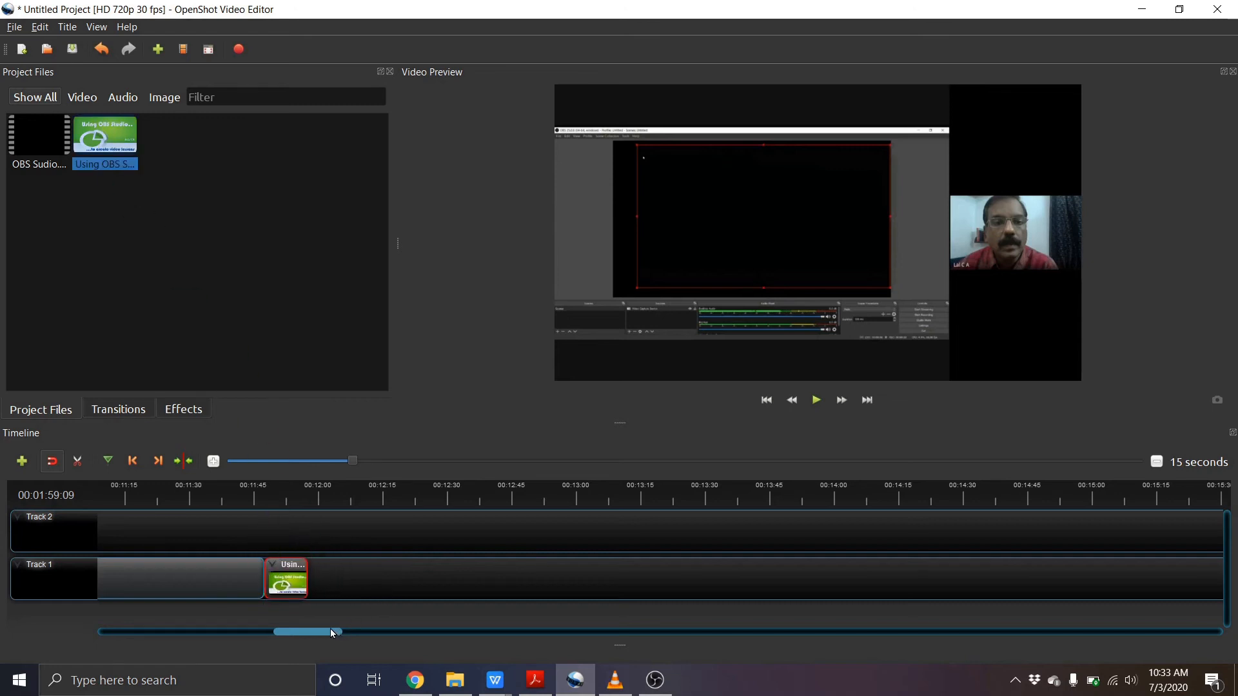
Review the file name and quality options in the video export settings, and cancel without exporting
drag(298, 634, 177, 630)
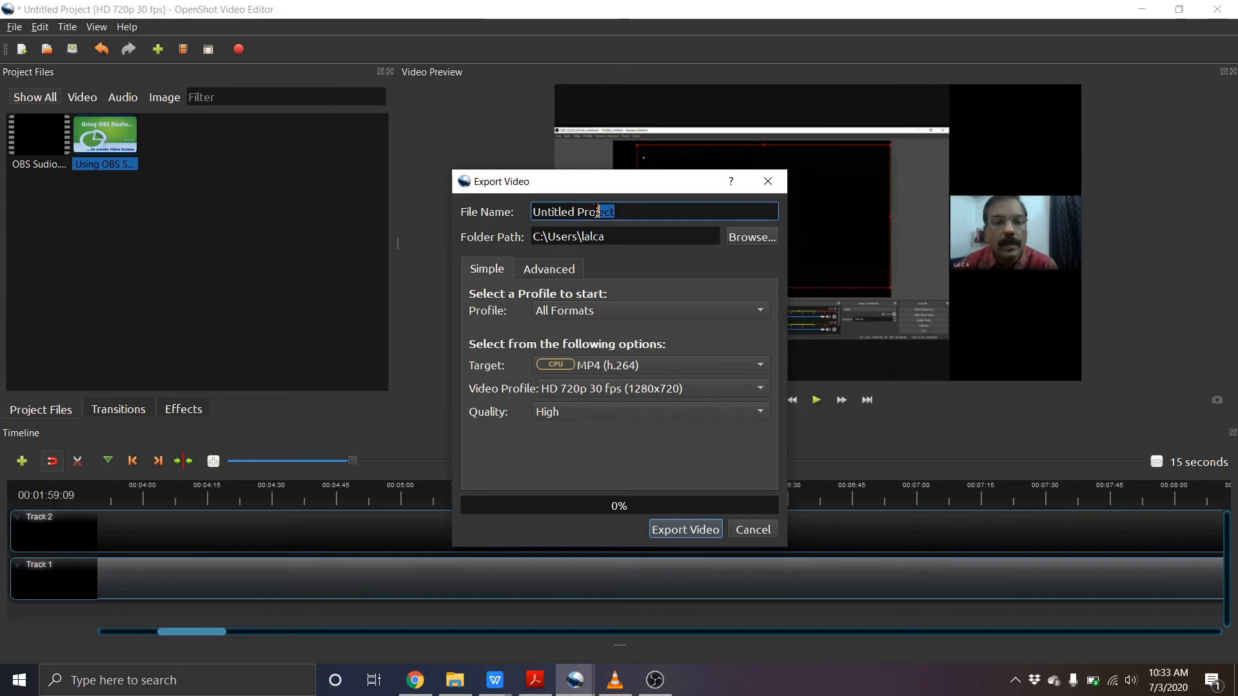
drag(599, 210, 526, 212)
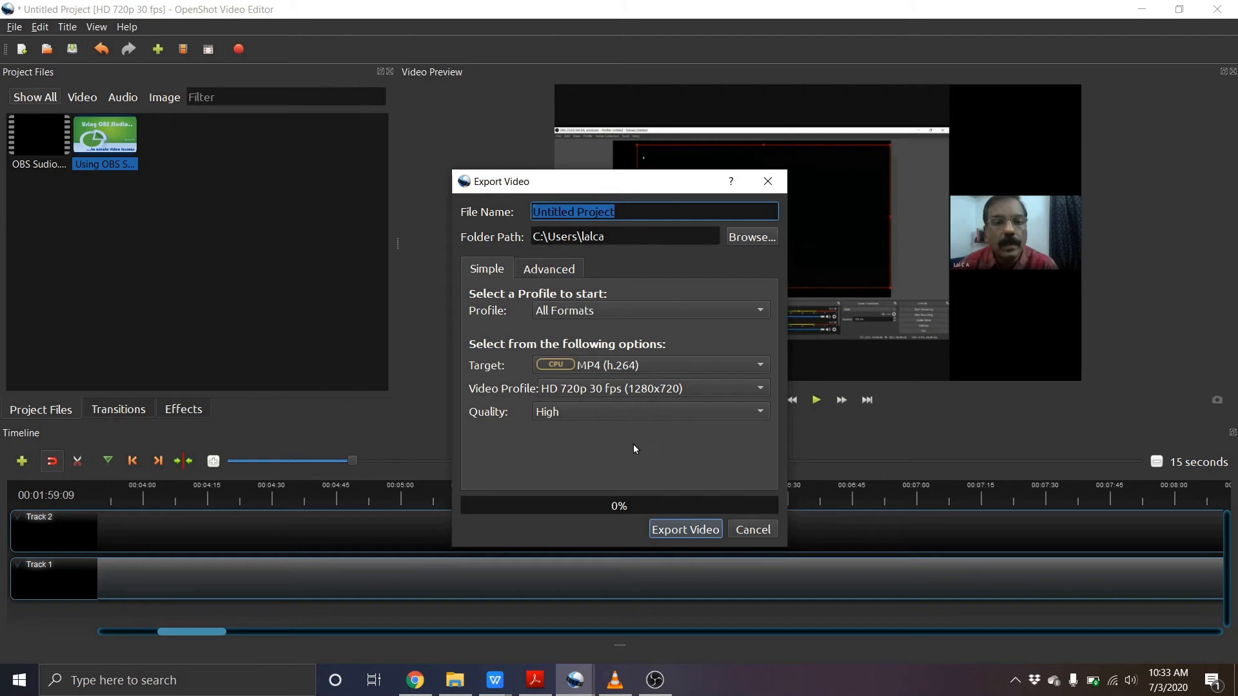
click(588, 416)
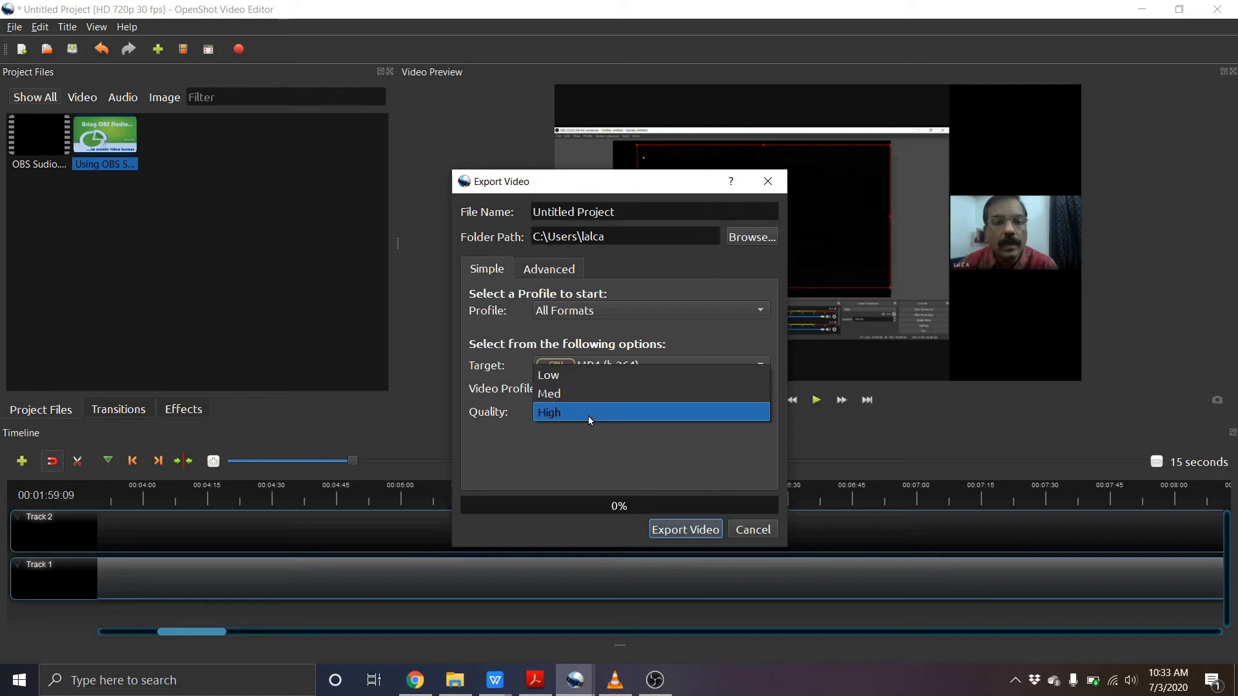
click(539, 447)
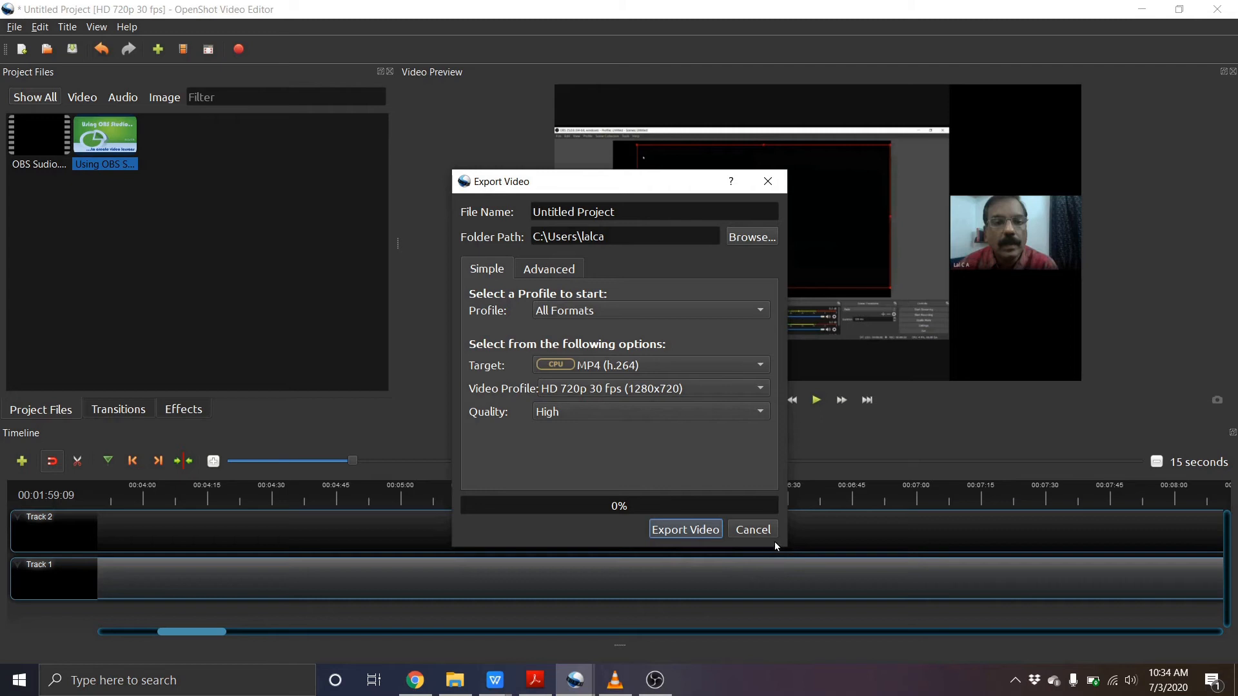
click(754, 532)
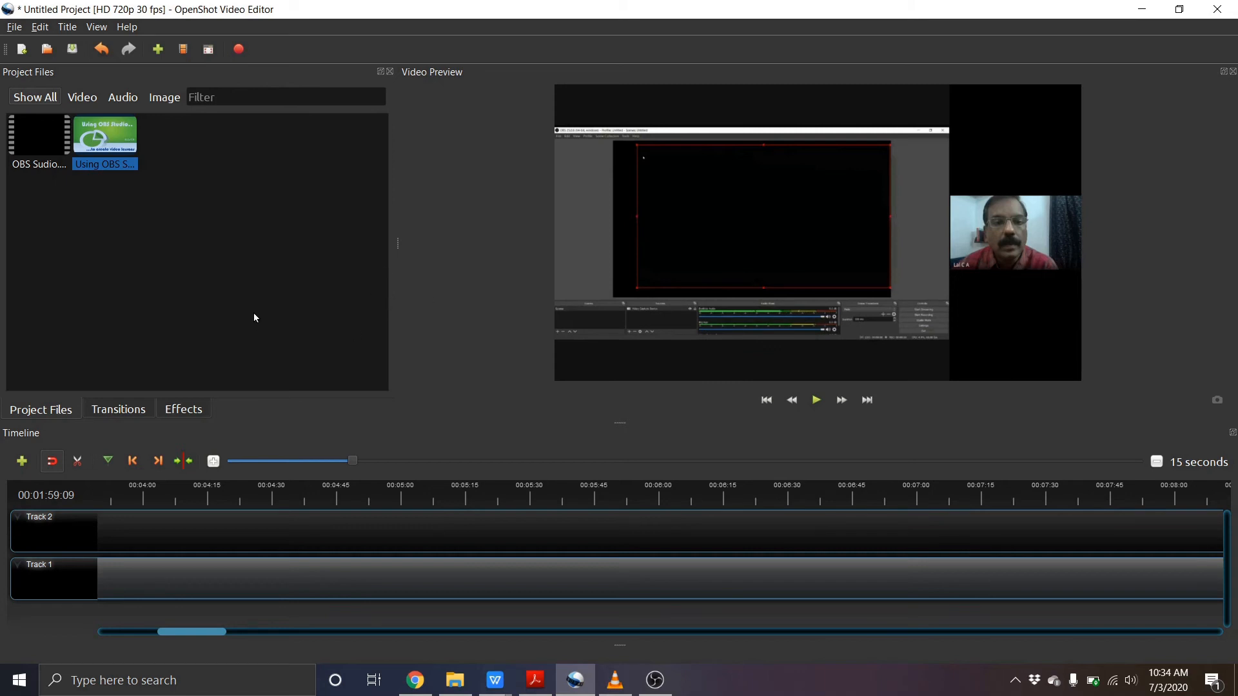
Remove both the OBS Sudio video and the Using OBS Studio image from the project files
drag(174, 641, 90, 633)
click(109, 579)
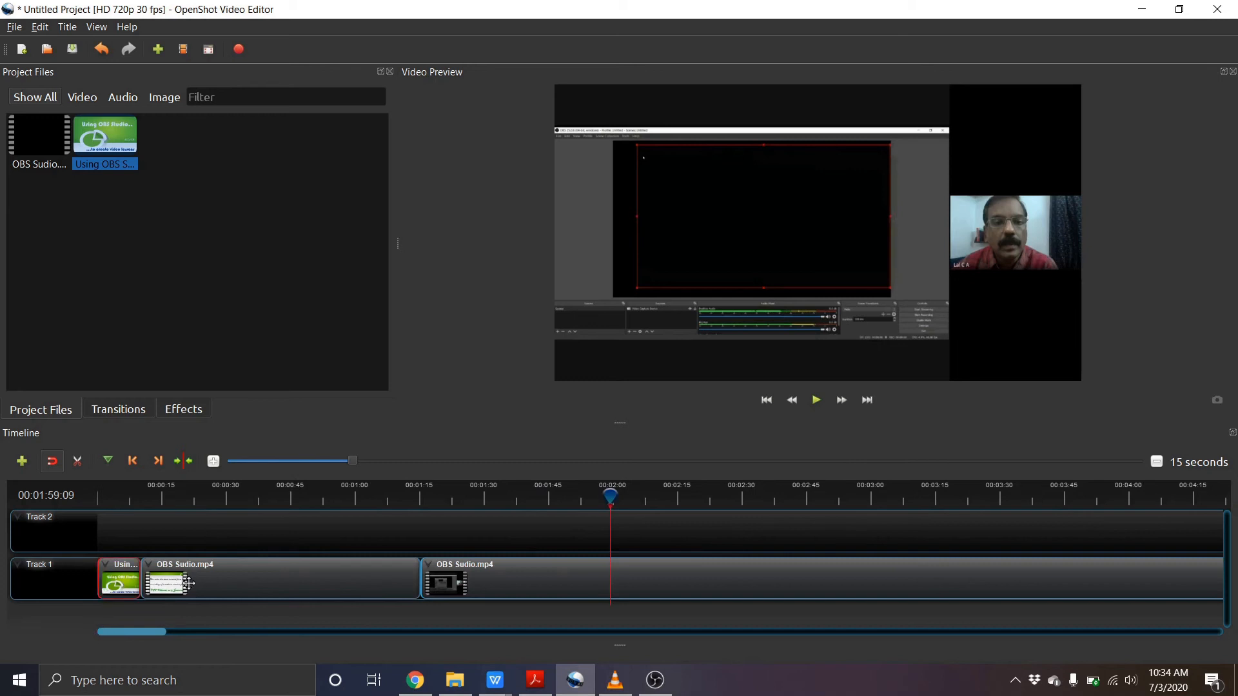
drag(40, 193, 98, 135)
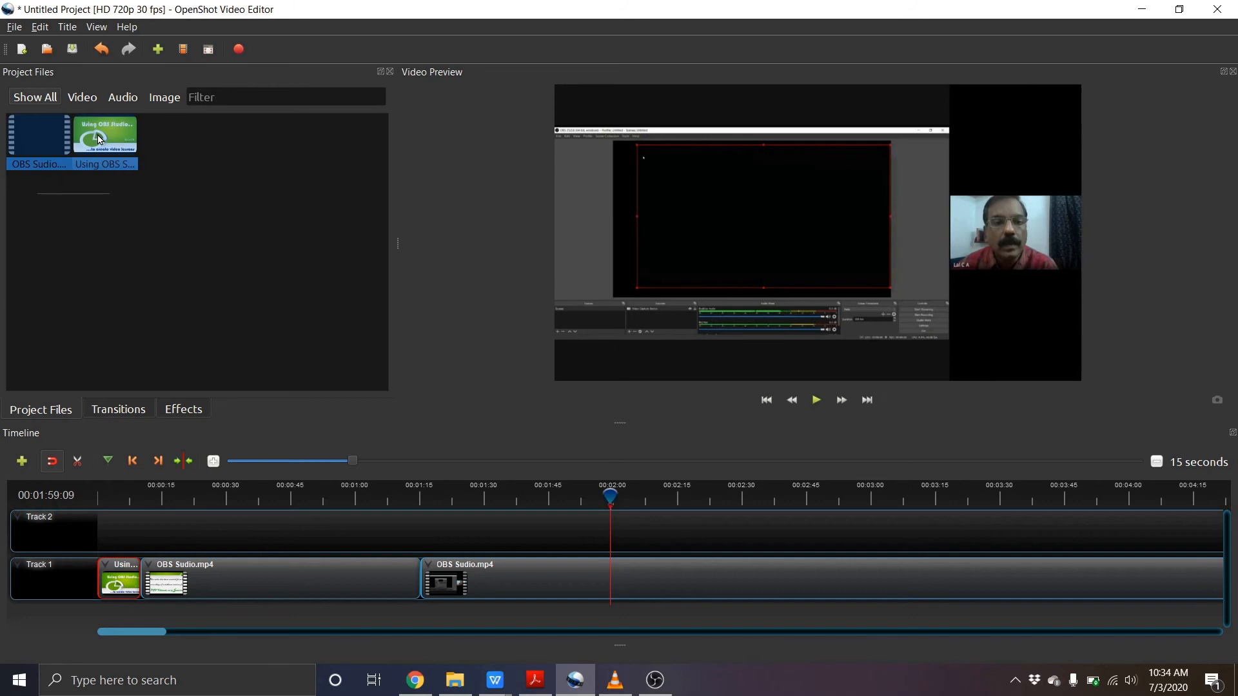
right_click(97, 136)
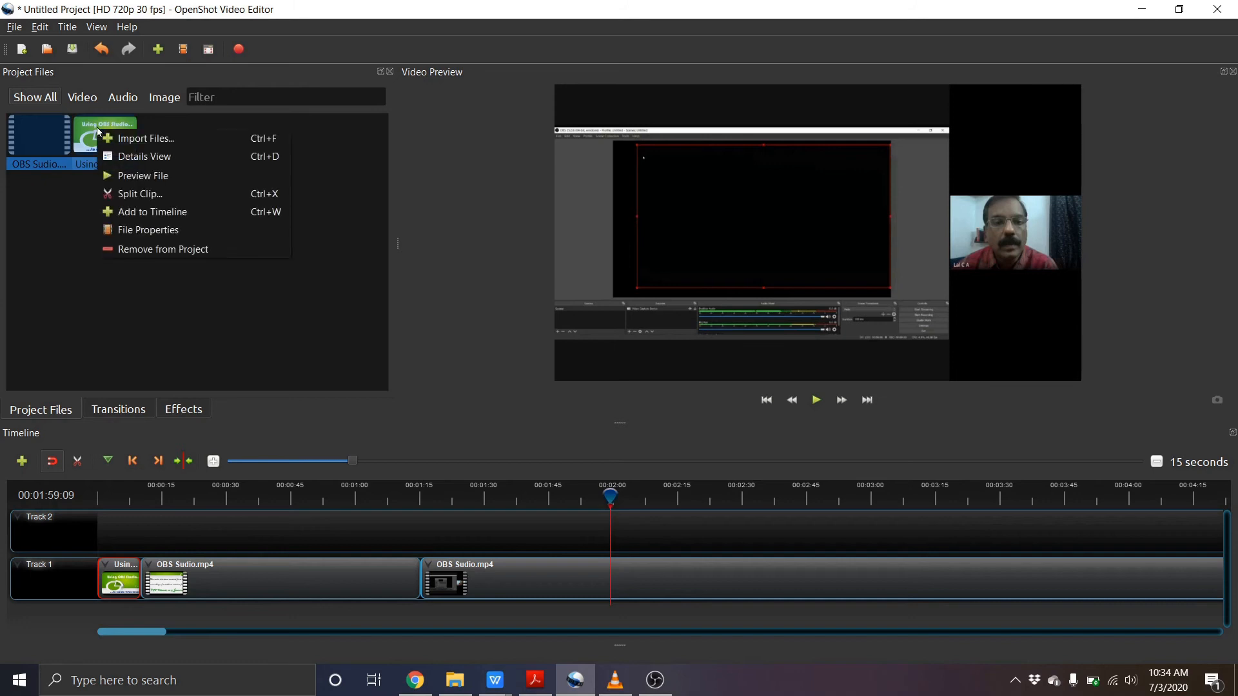
click(155, 252)
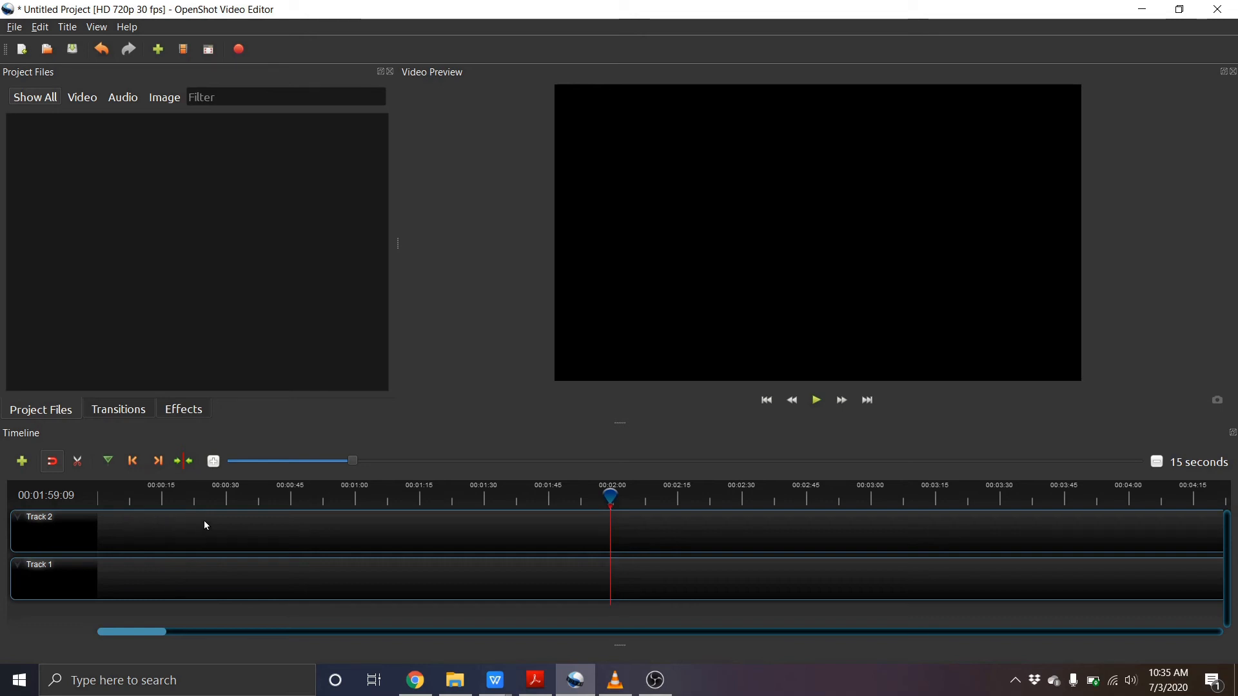
Import the audio file AUD-20200626-WA0041 and the image Using OBS Studio from the Videos folder
right_click(110, 183)
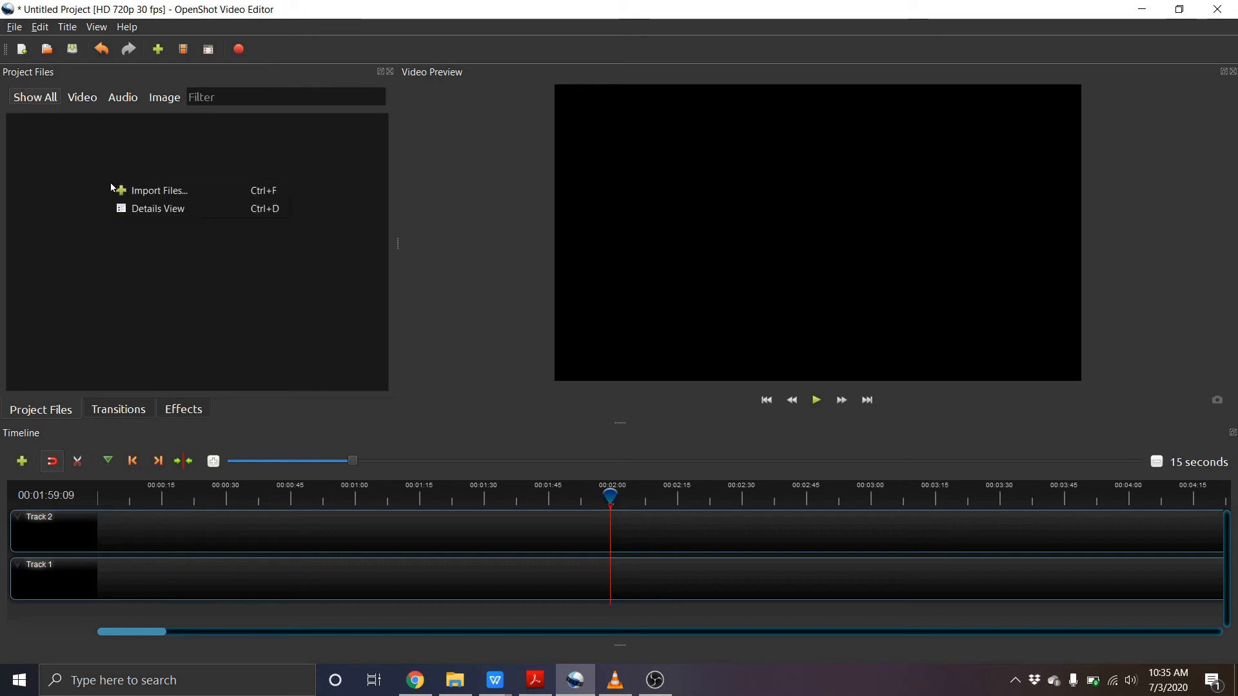
click(152, 192)
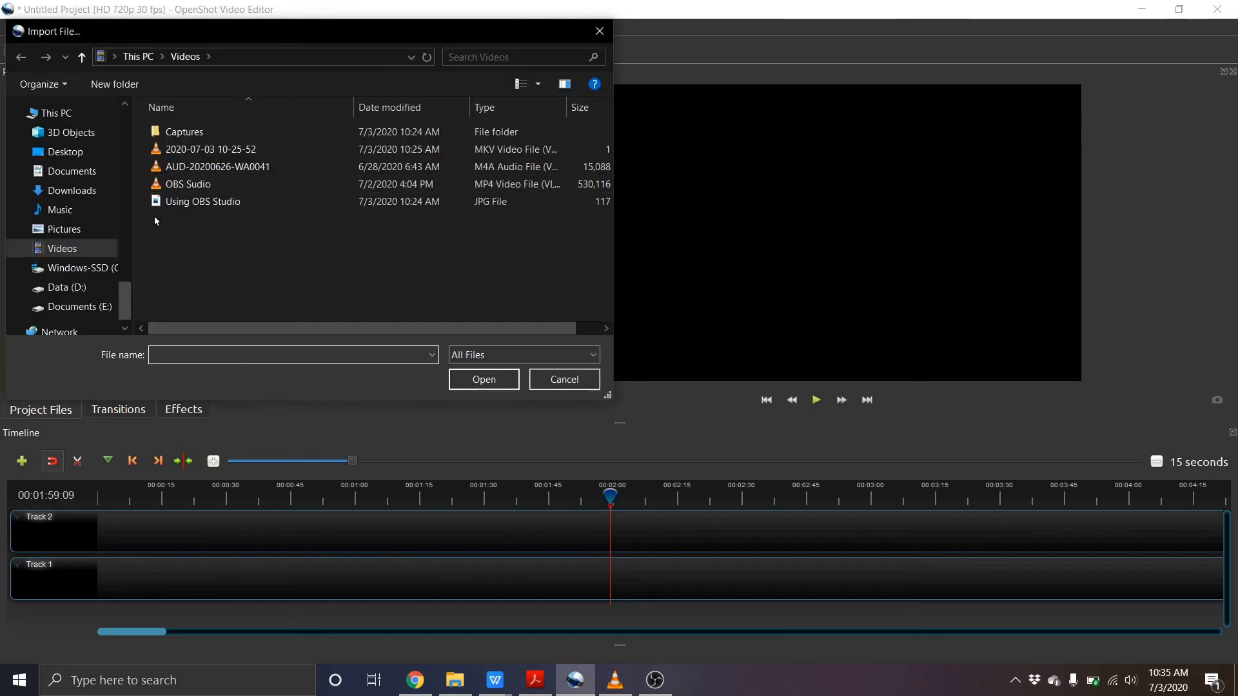
click(203, 169)
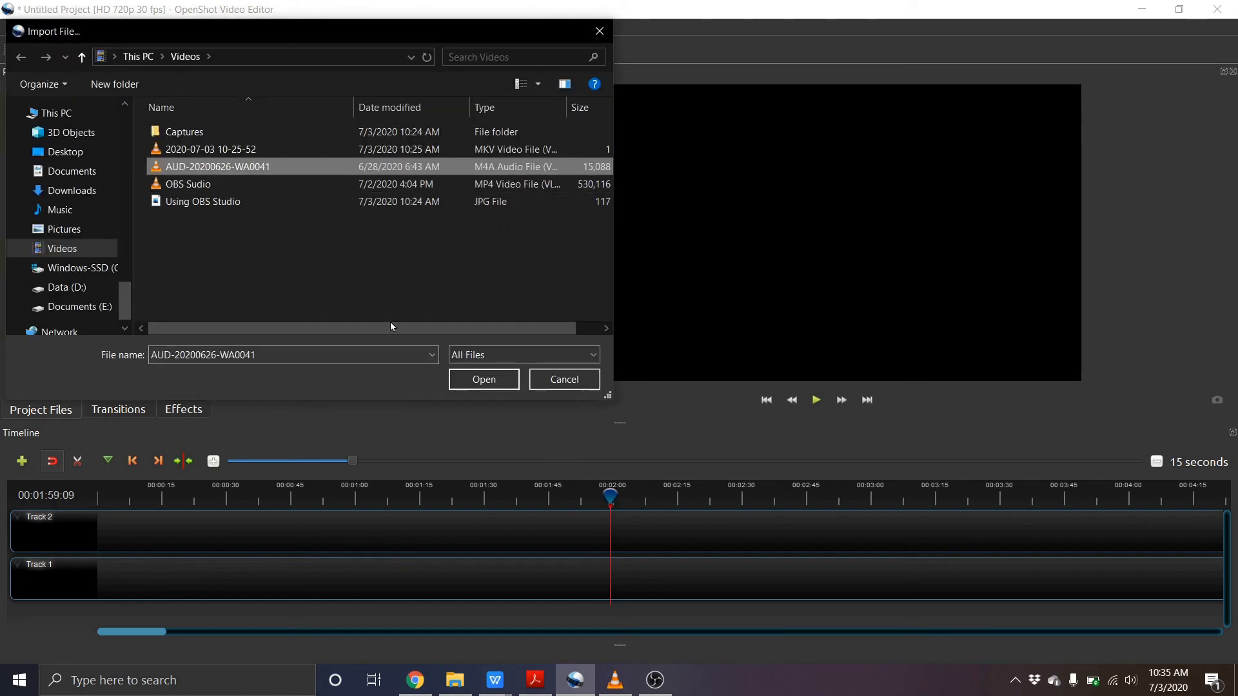
ctrl+click(210, 204)
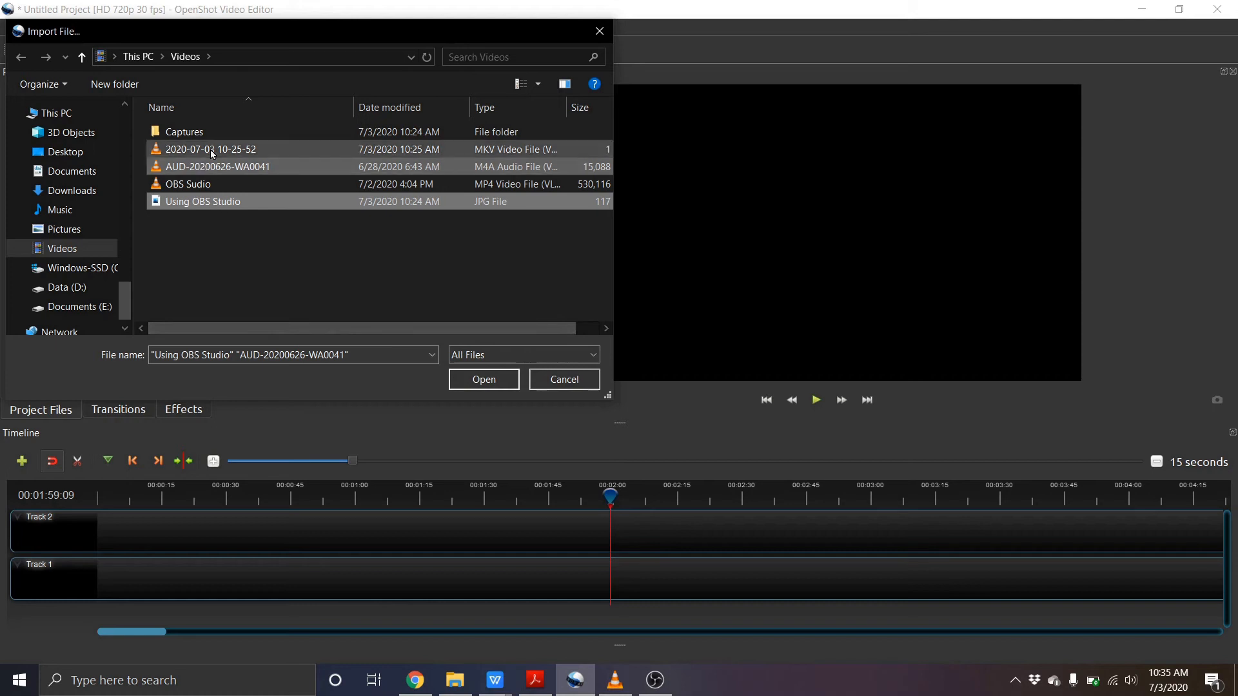
click(483, 380)
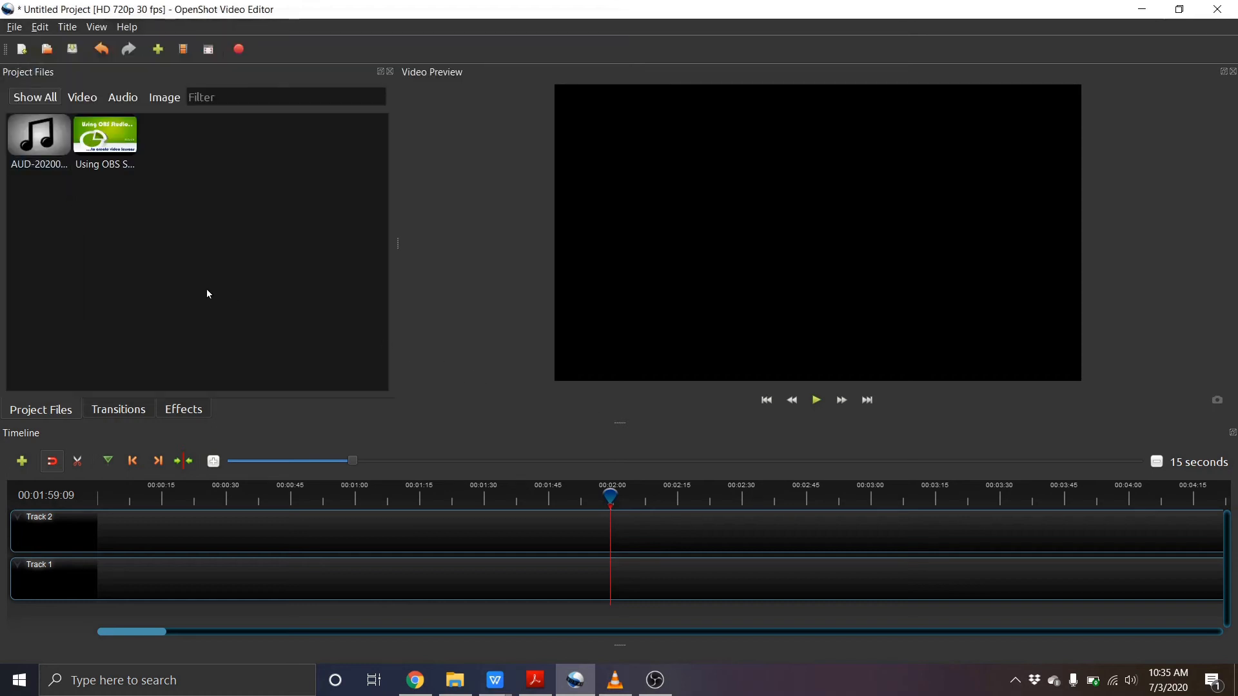
Place the audio file at the start of Track 1 and the Using OBS Studio image on Track 2, extending the image along the audio
drag(43, 150, 100, 553)
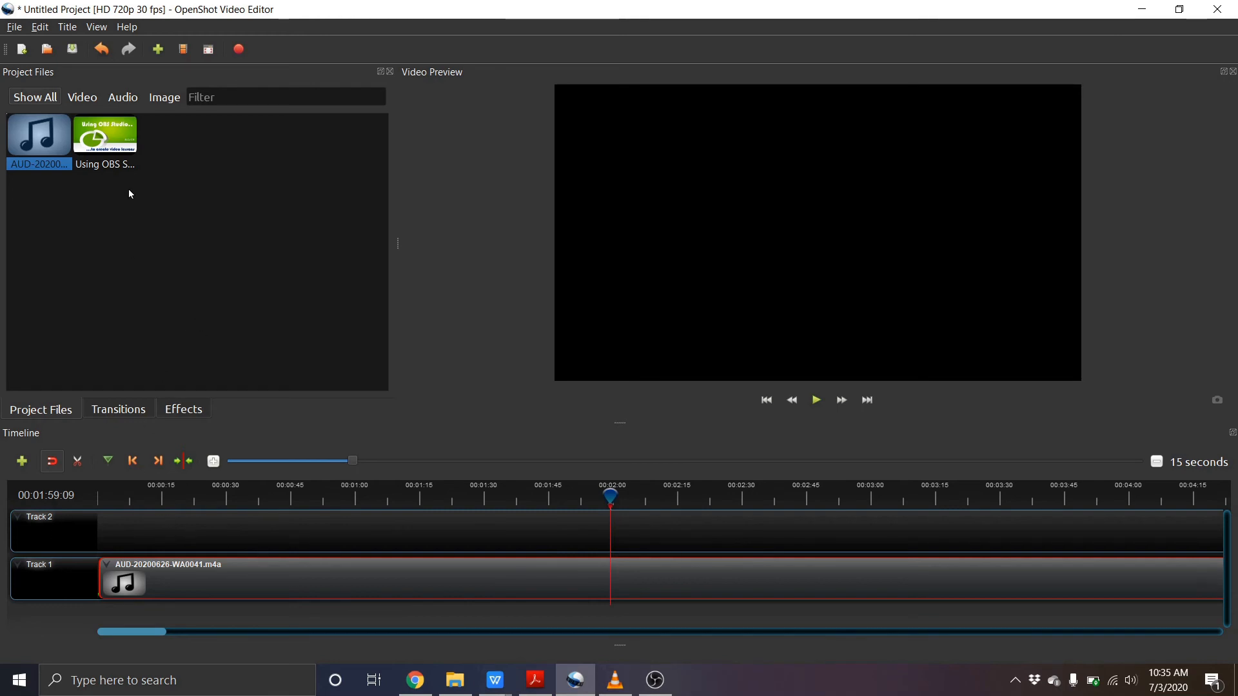
drag(116, 139, 1232, 606)
drag(154, 633, 214, 637)
drag(247, 539, 1160, 601)
drag(194, 633, 267, 652)
drag(317, 537, 1077, 553)
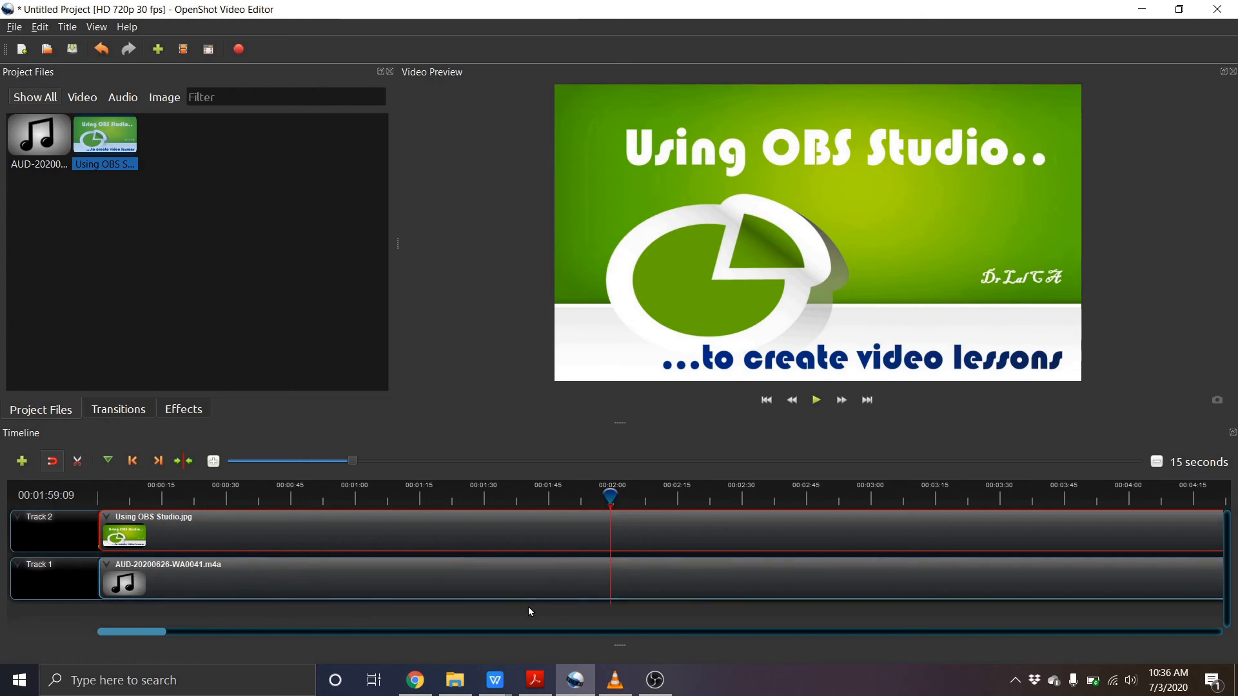
Slice the audio clip on Track 1 at the playhead, about 00:02:00, and delete the part after the cut
click(77, 461)
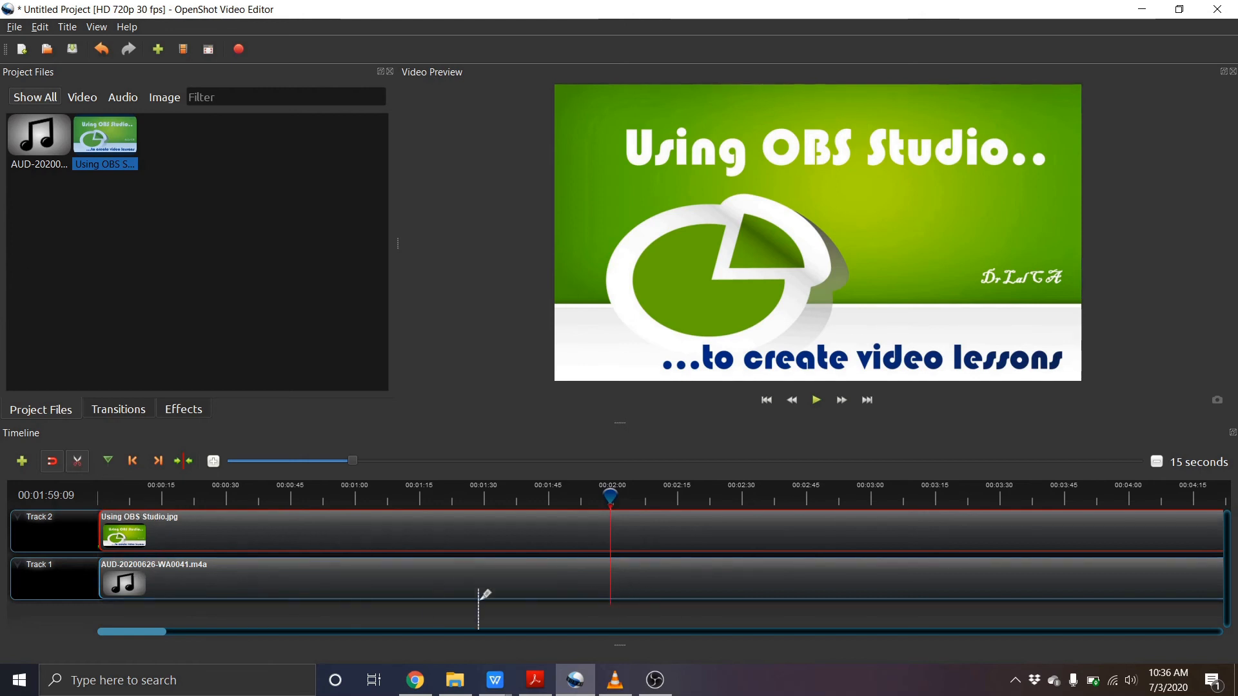
click(613, 577)
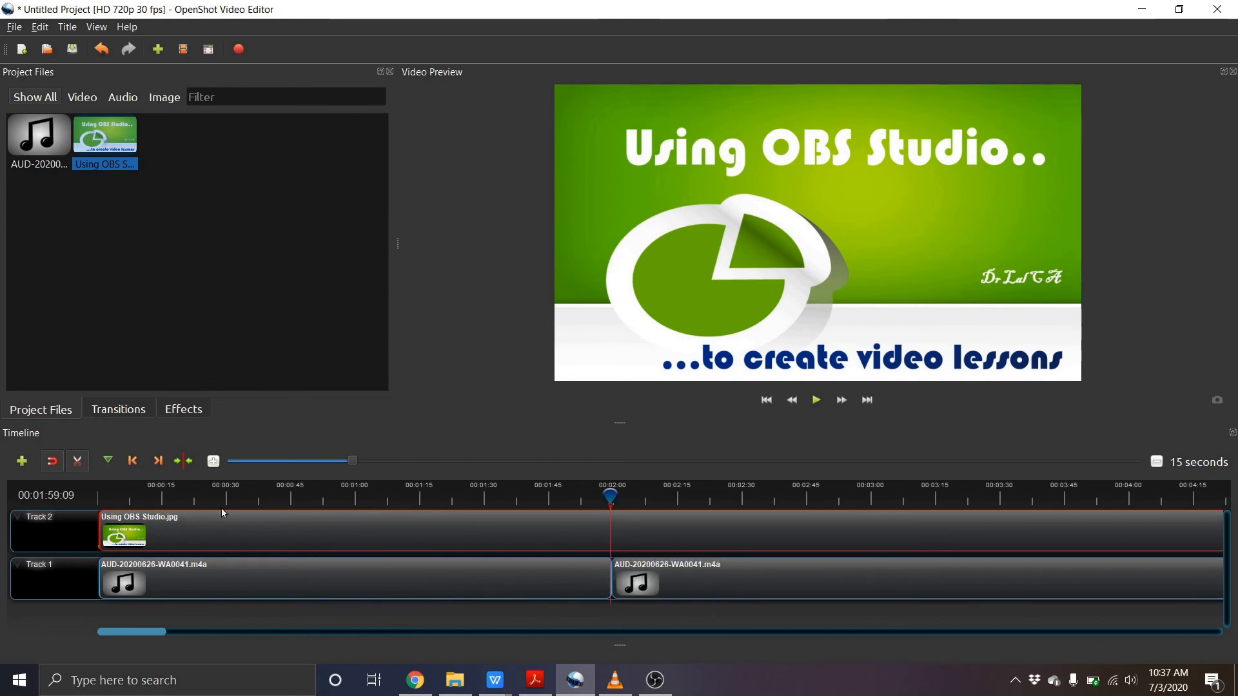
click(78, 460)
click(690, 580)
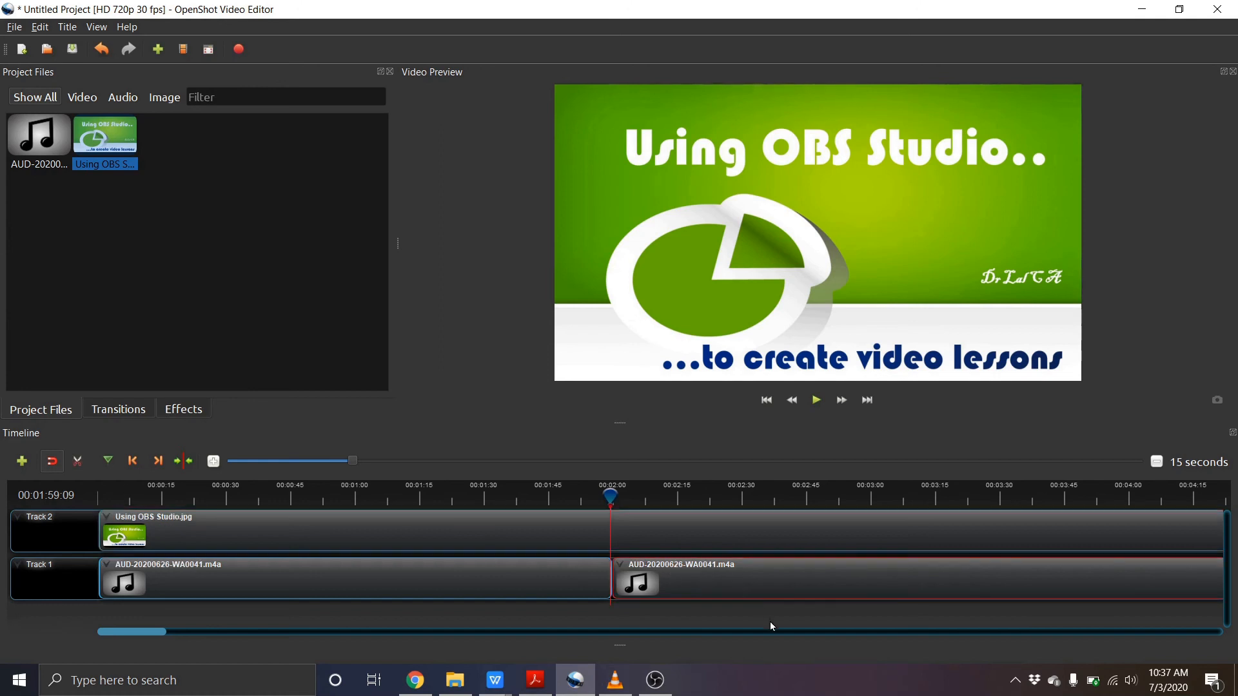
key(Delete)
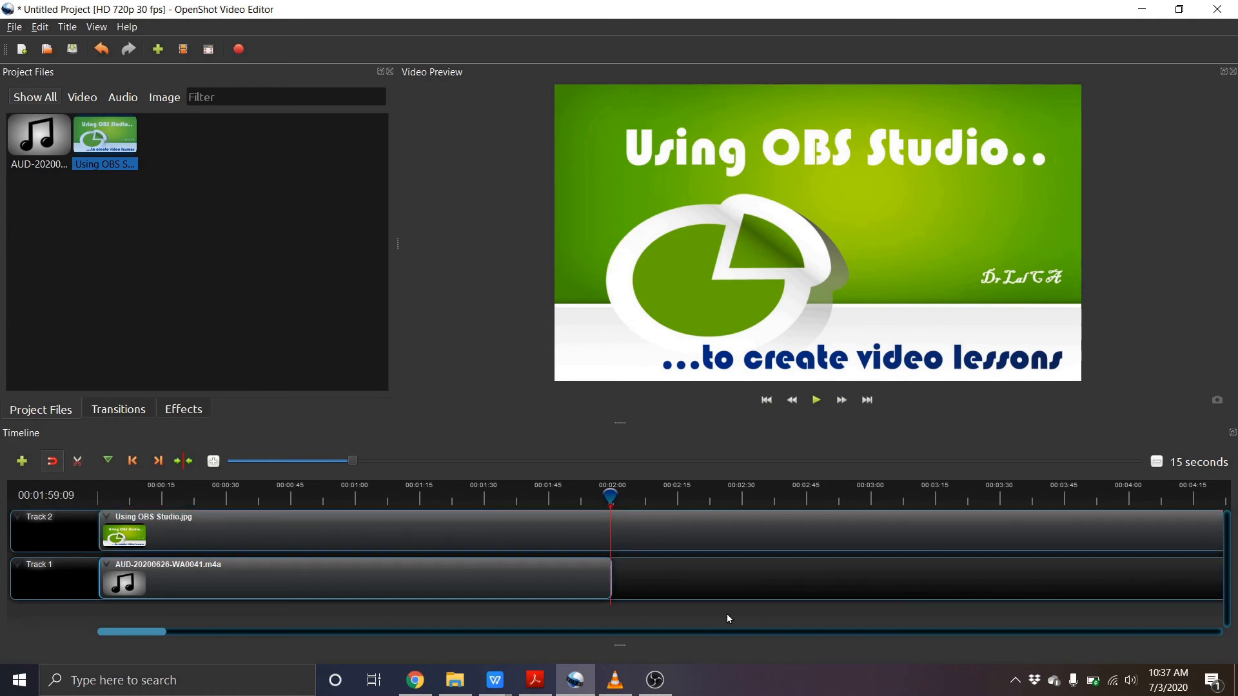
Slice the Track 2 image at about 00:01:59, delete the part after the cut, and extend the remaining clip to the audio's end
click(588, 535)
click(78, 460)
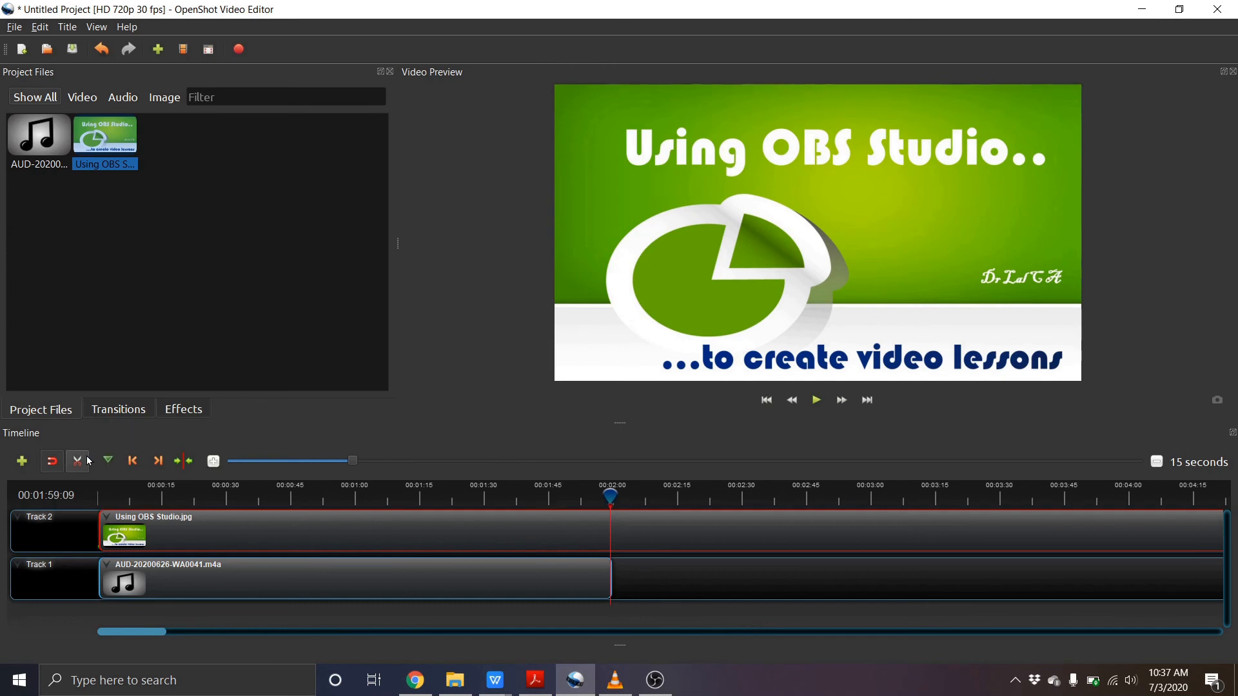
click(612, 532)
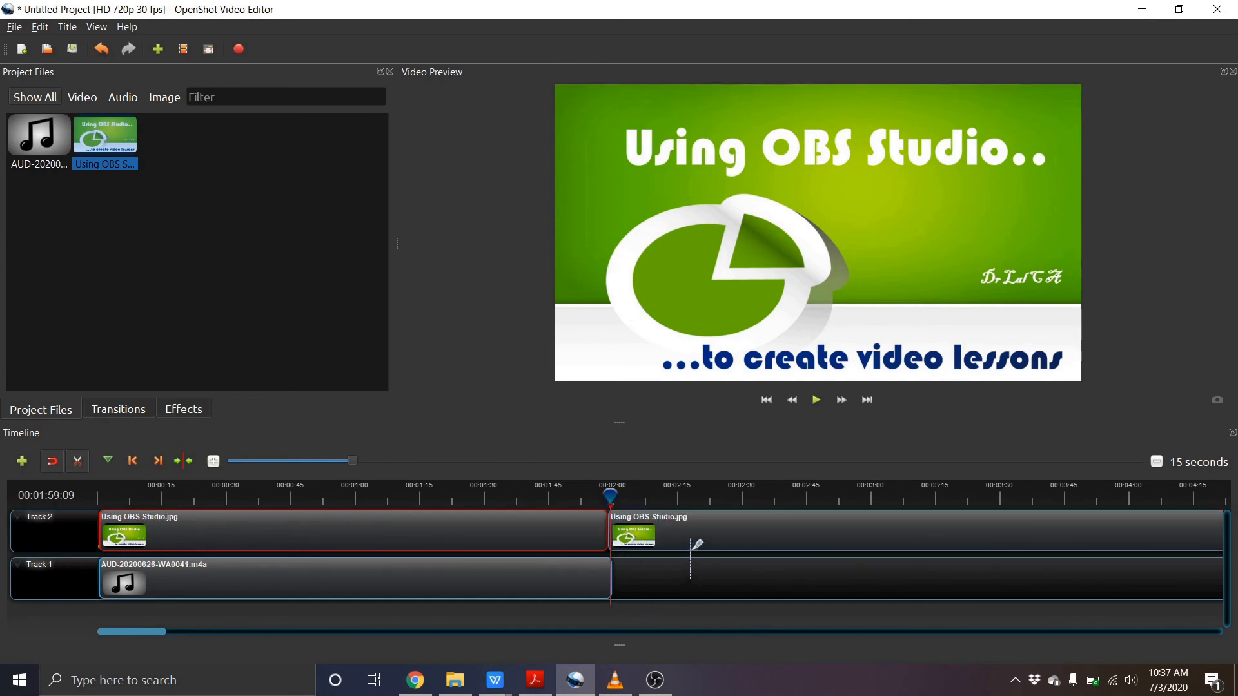
click(77, 461)
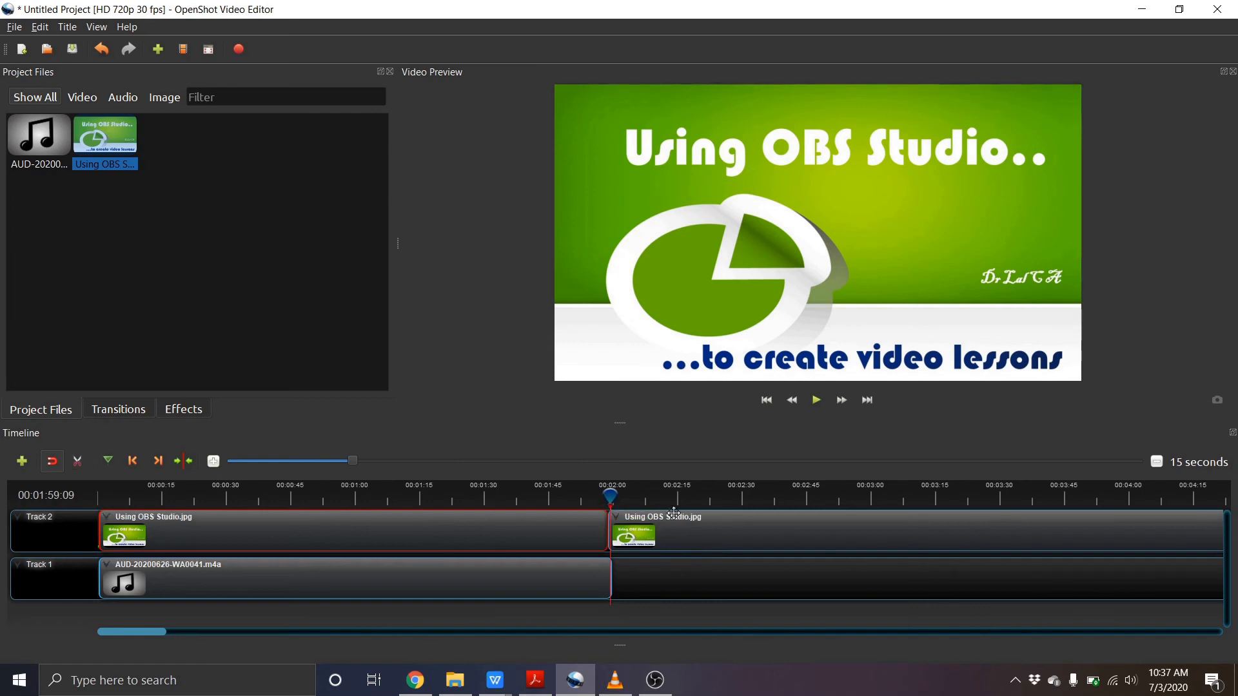
click(715, 531)
key(Delete)
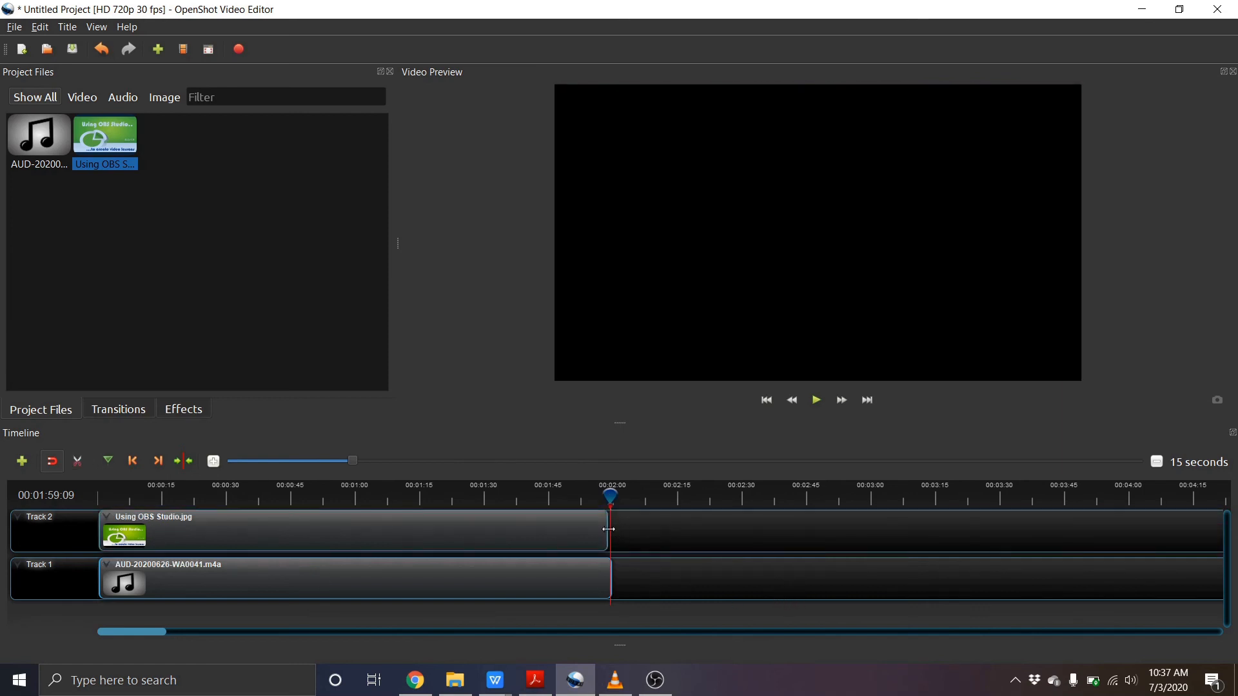
drag(608, 529, 613, 529)
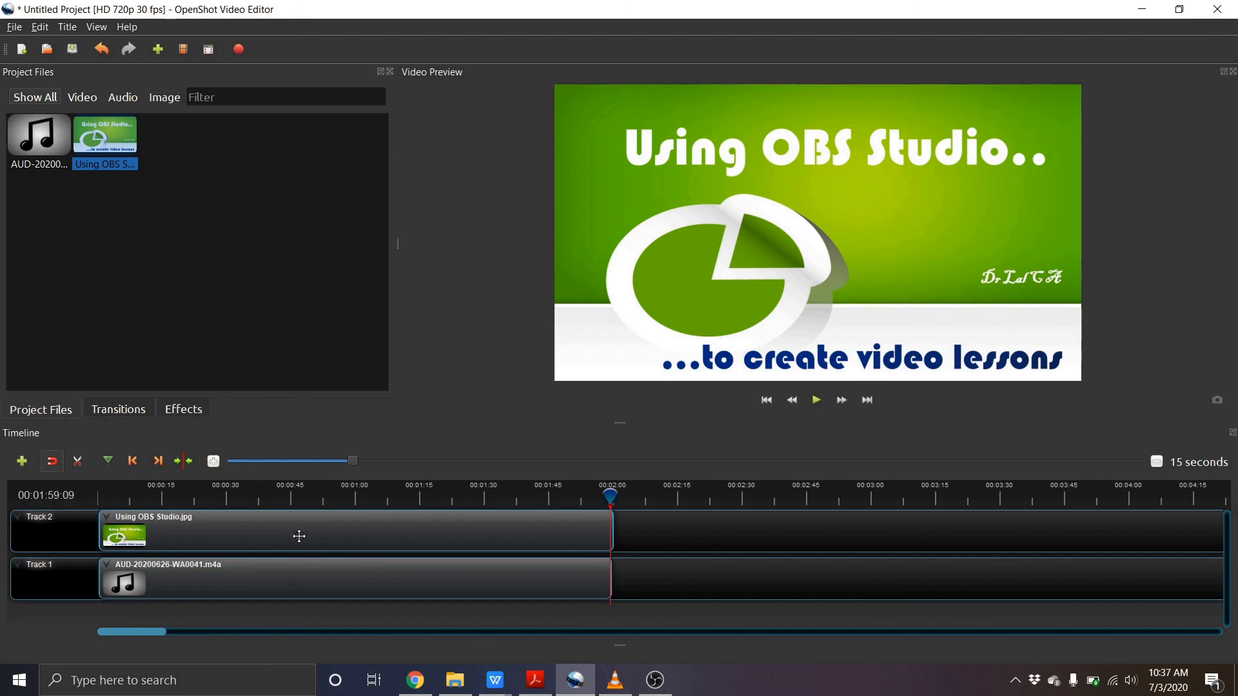
Place a second Using OBS Studio image directly after the first on Track 2, ending at about 00:03:39, and move the playhead to its end
drag(103, 146, 1043, 567)
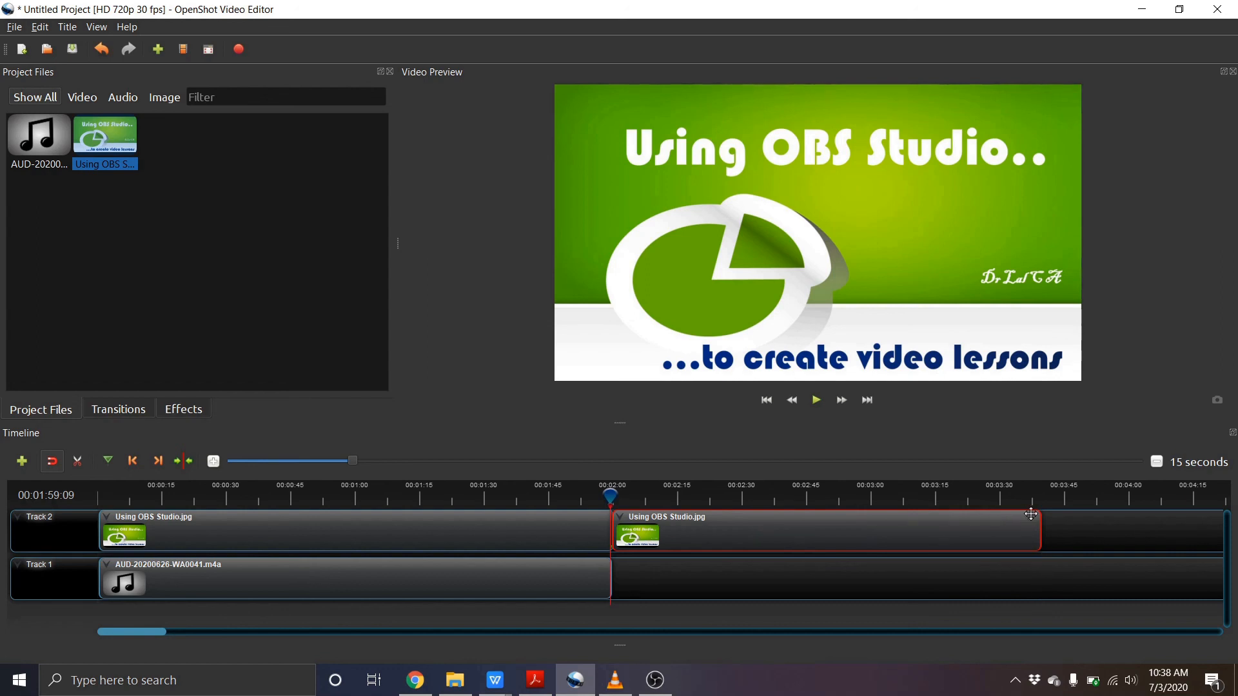
click(1039, 490)
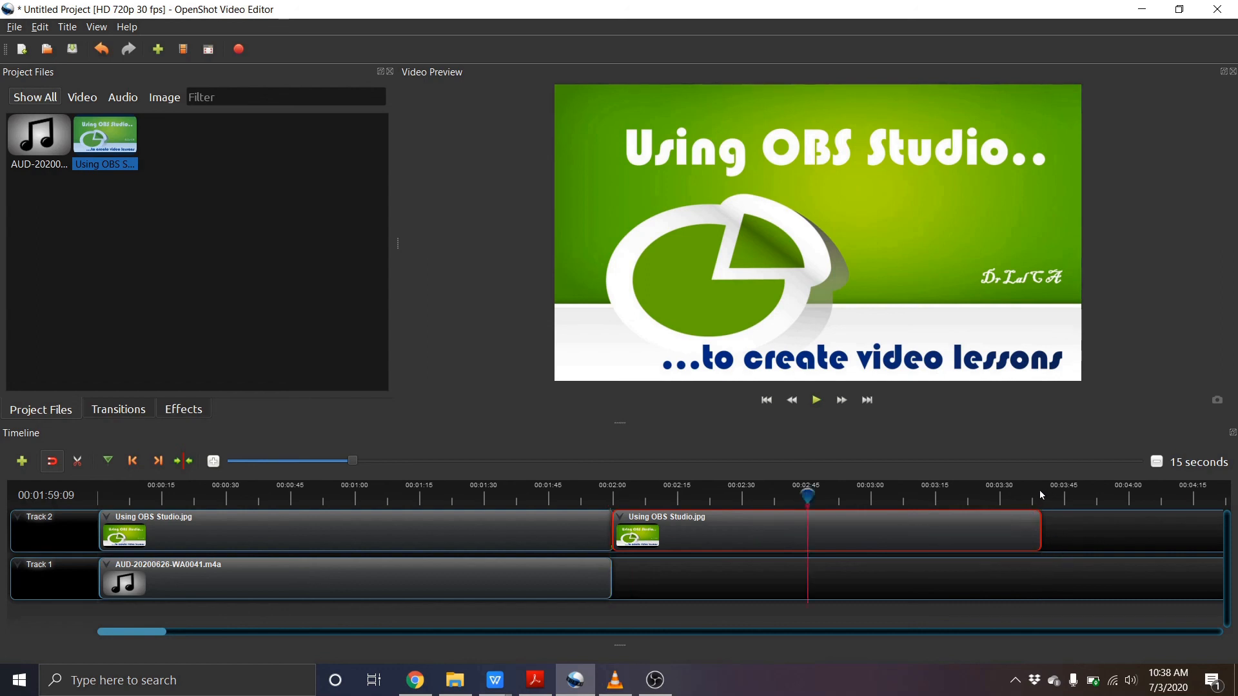
click(248, 251)
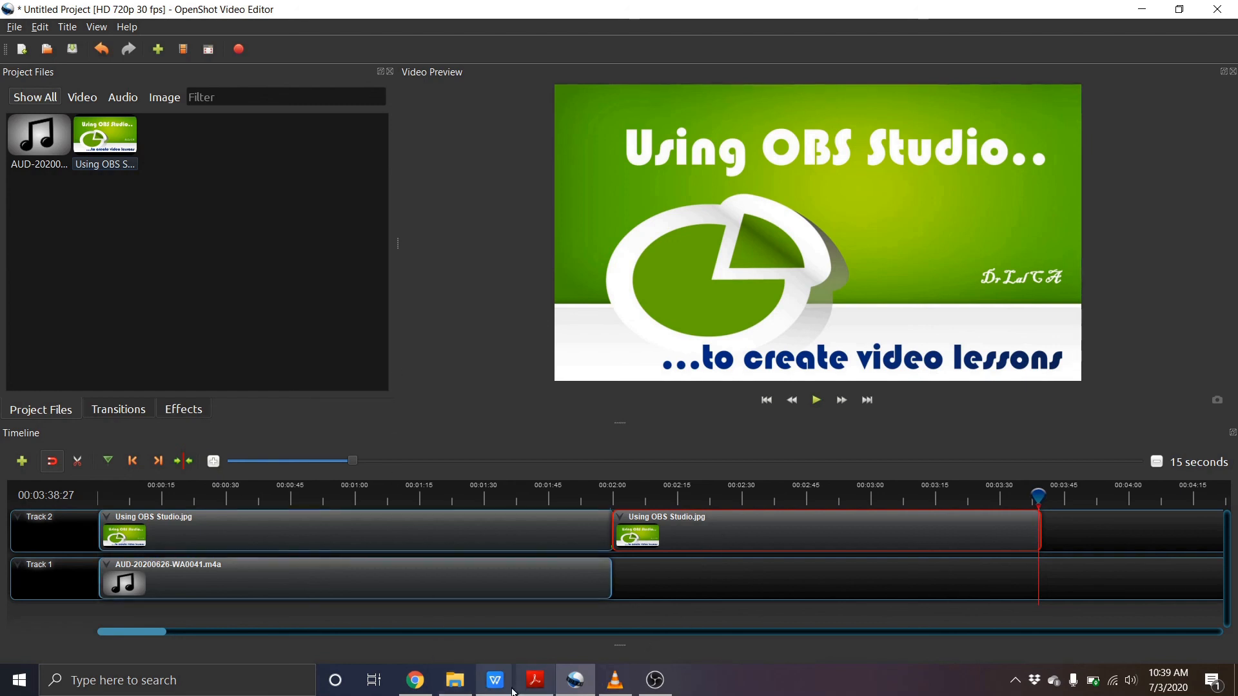
mouse_move(462, 686)
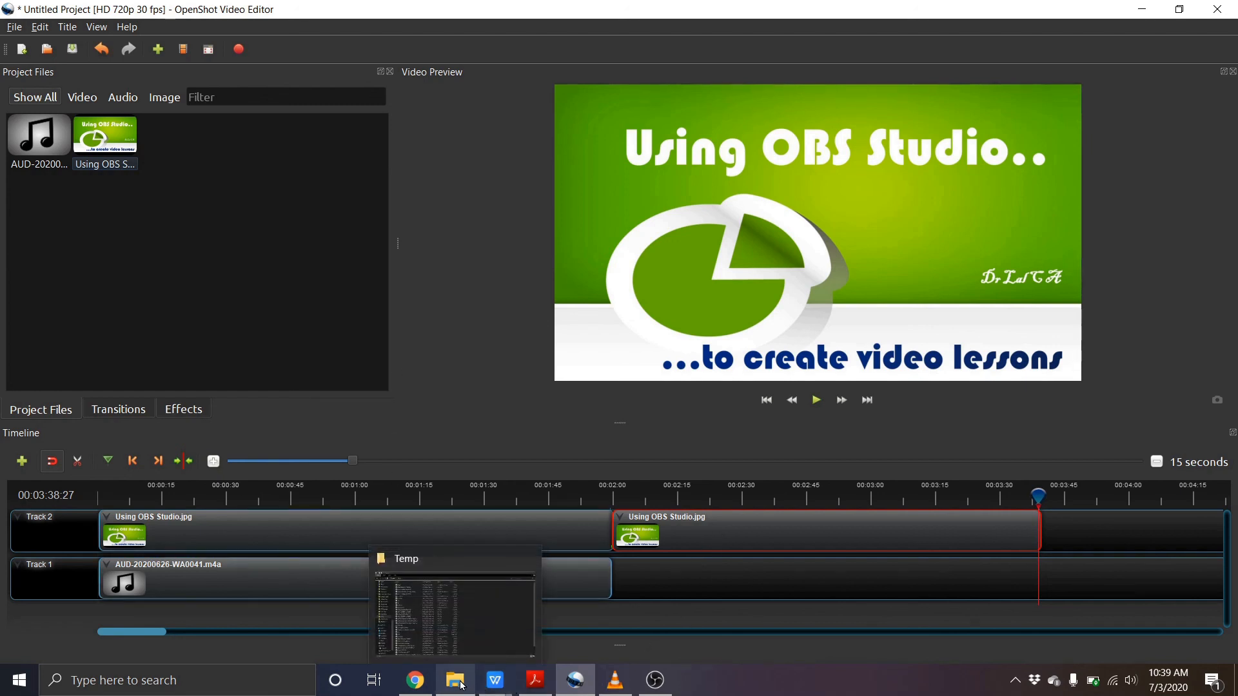